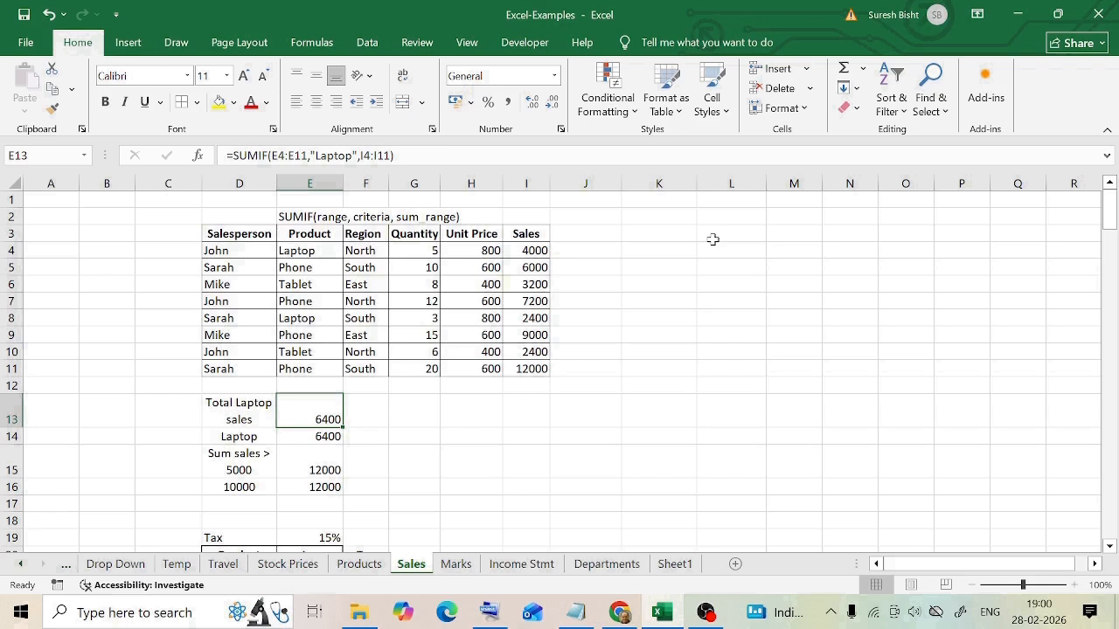
Review the range, criteria and sum_range arguments in the SUMIF syntax text in cell E2.
left_click(283, 216)
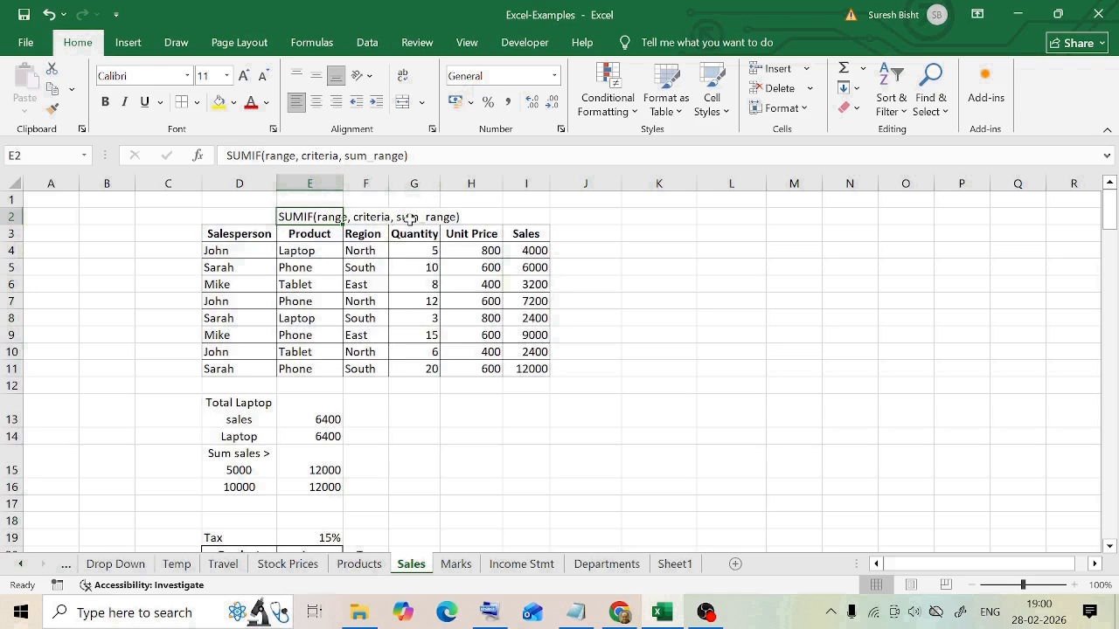
left_click(435, 155)
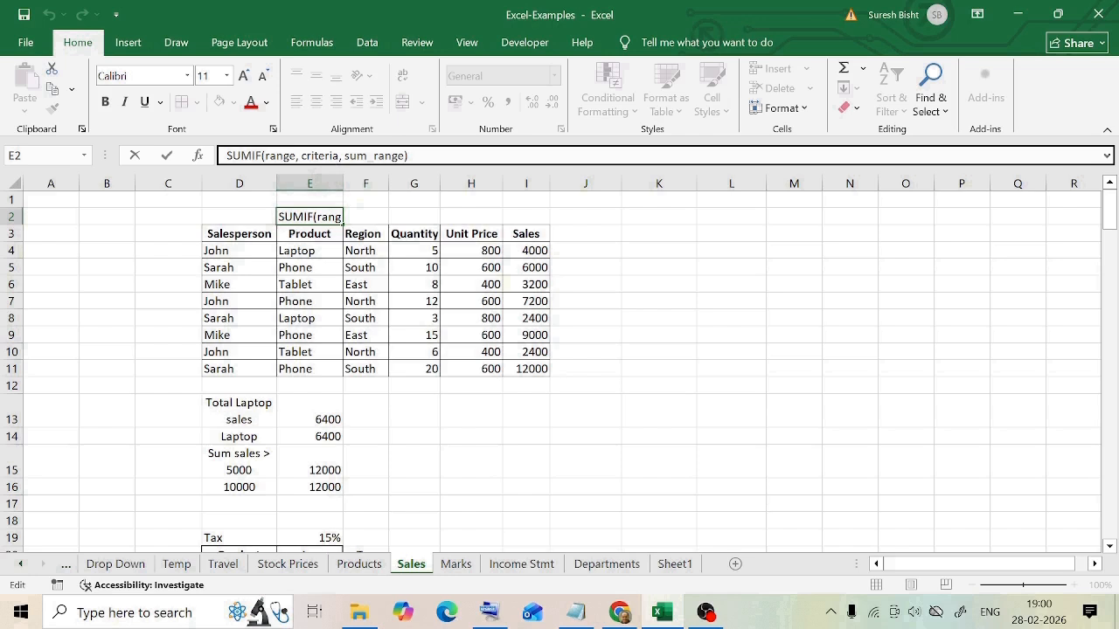
left_click(325, 156)
left_click(367, 155)
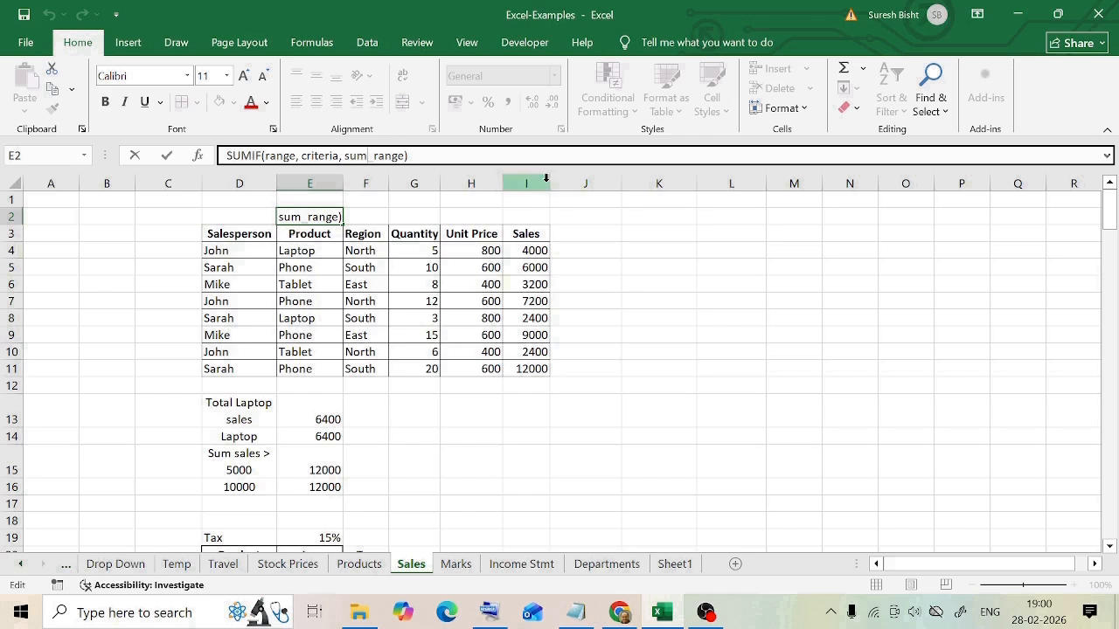
key("Return")
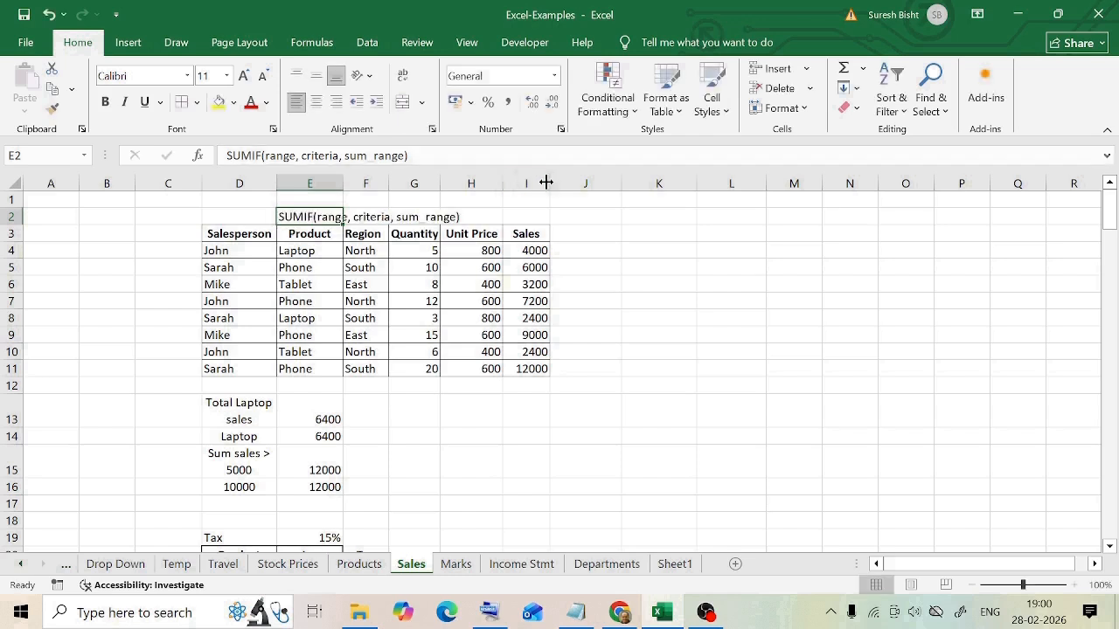
Re-enter the product cells E4:E11 as the range argument of the Total Laptop sales SUMIF formula in E13.
left_click(250, 413)
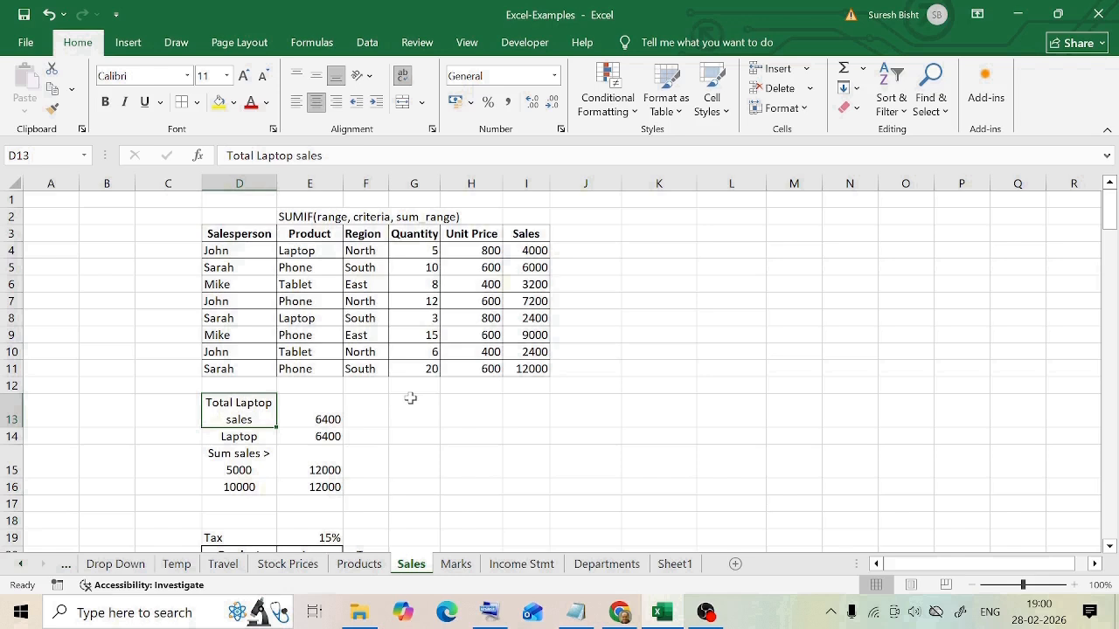
left_click(337, 416)
double_click(337, 416)
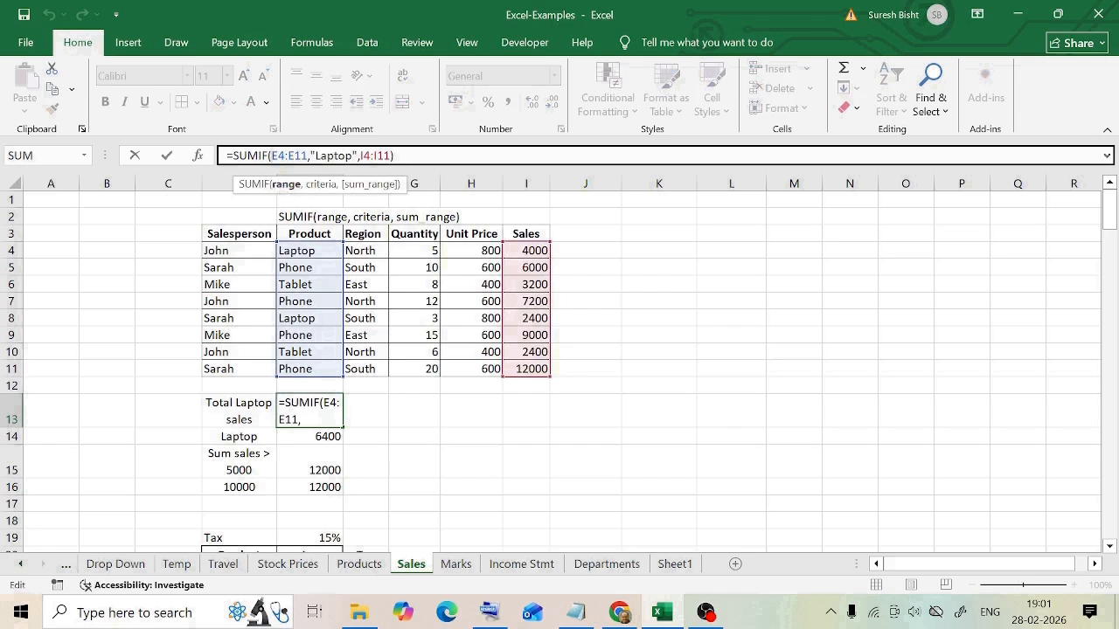
key("BackSpace")
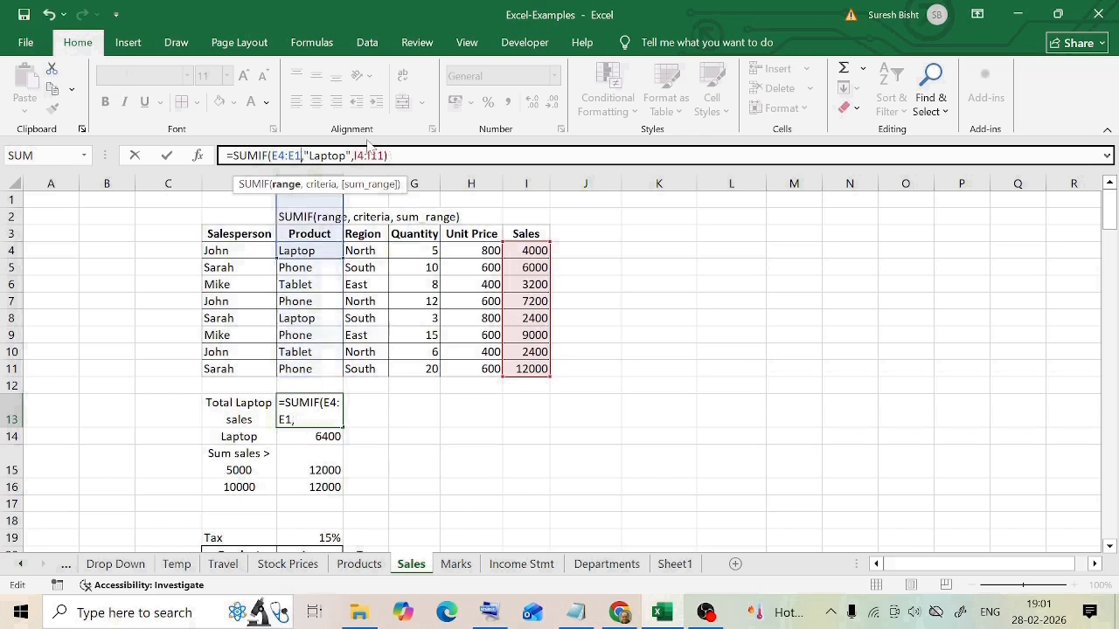
key("BackSpace")
key("BackSpace")
key("BackSpace")
key("BackSpace")
key("BackSpace")
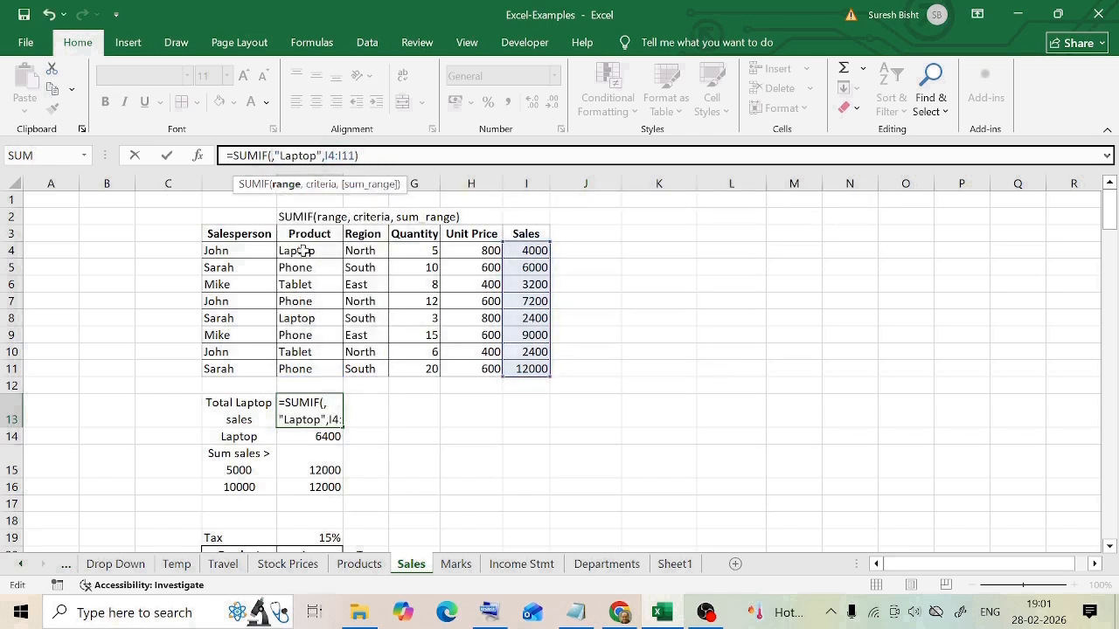
left_click_drag(302, 250, 306, 369)
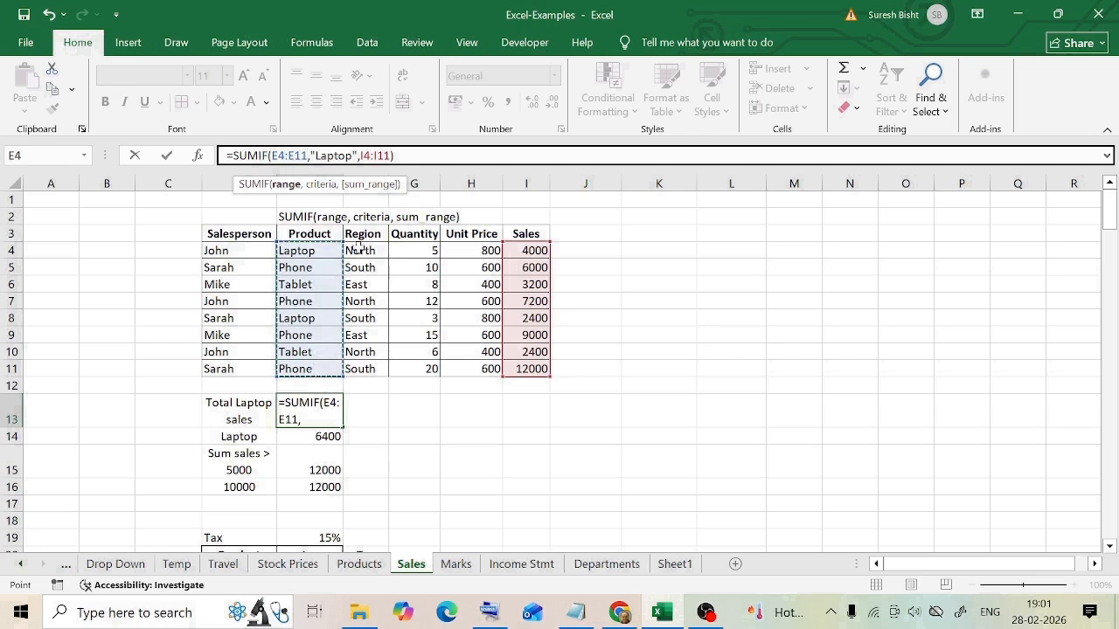
Re-enter the sales cells I4:I11 as the sum range of the "Laptop" SUMIF formula in E13 and commit it.
left_click(349, 155)
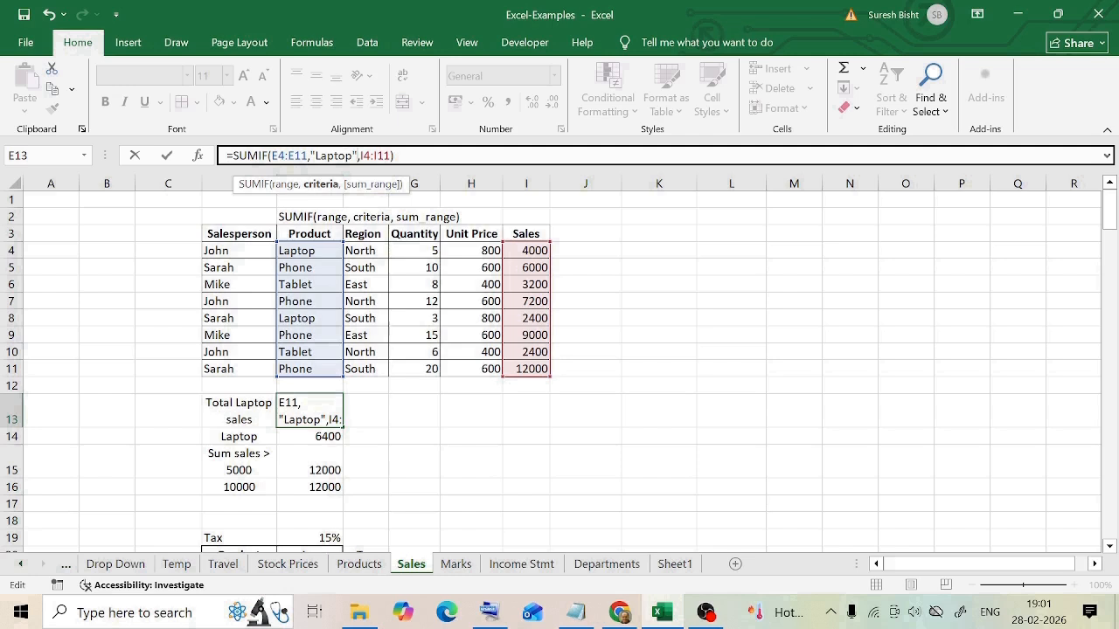
key("BackSpace")
key("BackSpace")
key("BackSpace")
key("BackSpace")
key("BackSpace")
key("BackSpace")
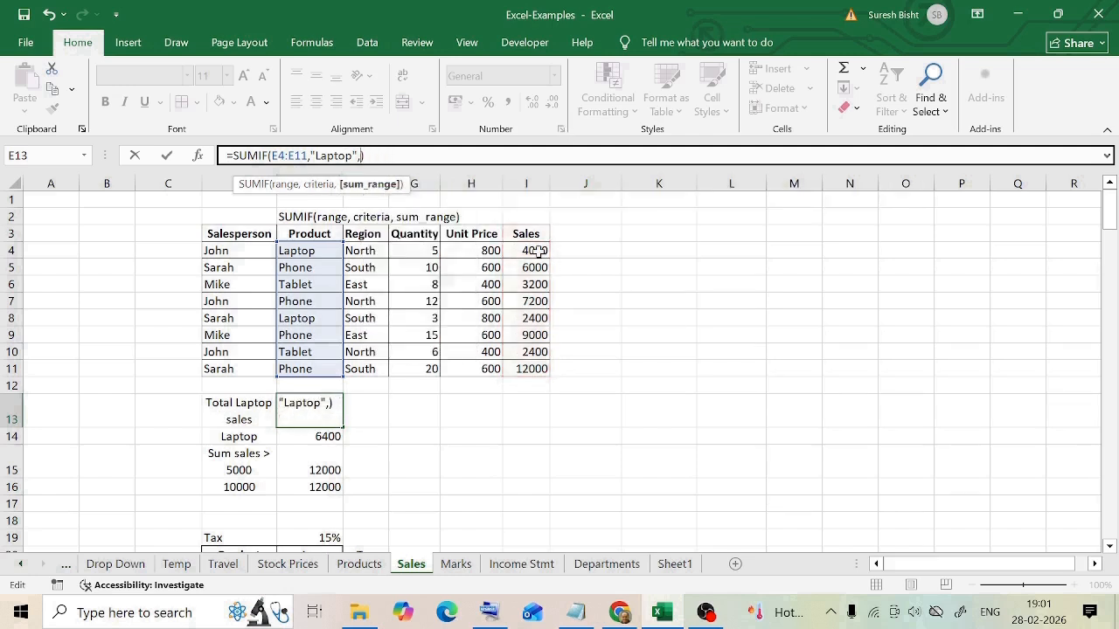
left_click_drag(531, 249, 520, 371)
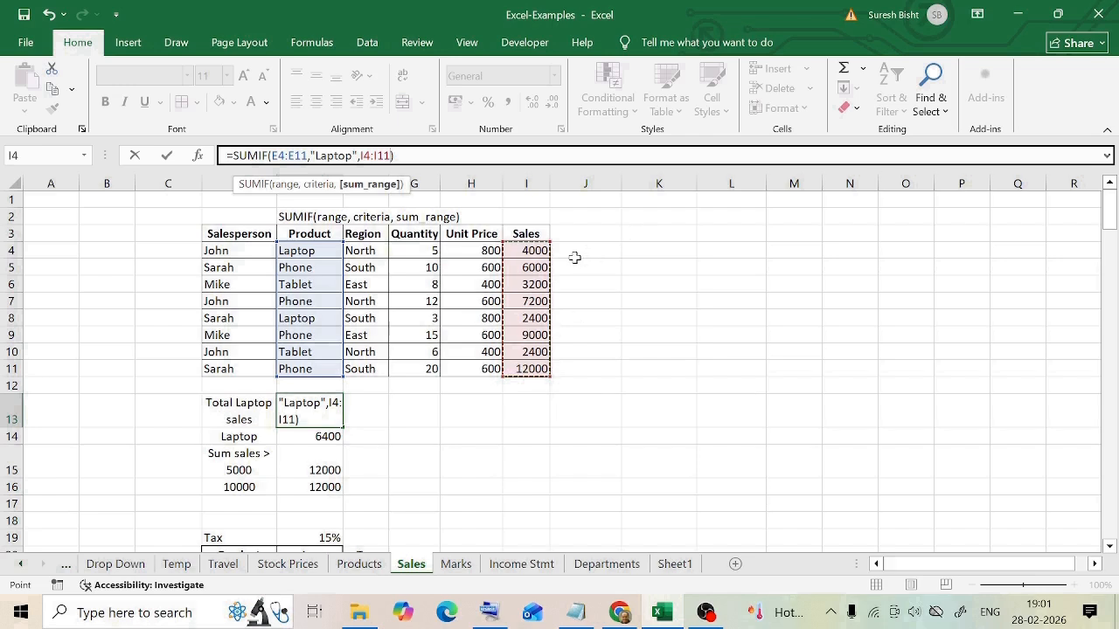
key("Return")
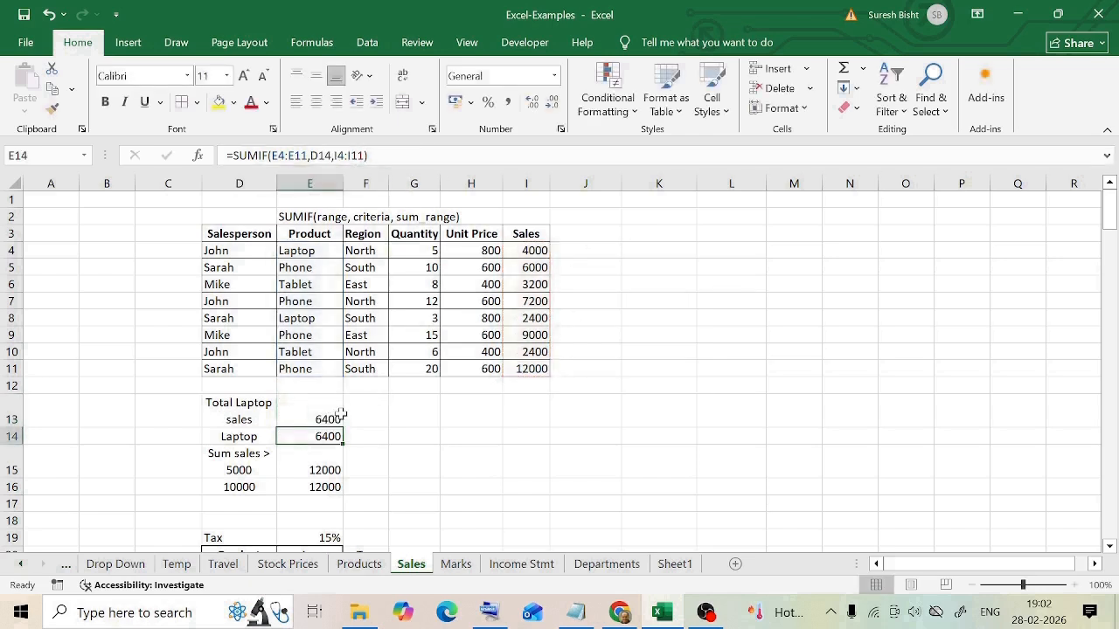
Check the Total Laptop sales result in E13 against the Laptop rows in the Product column.
left_click(343, 416)
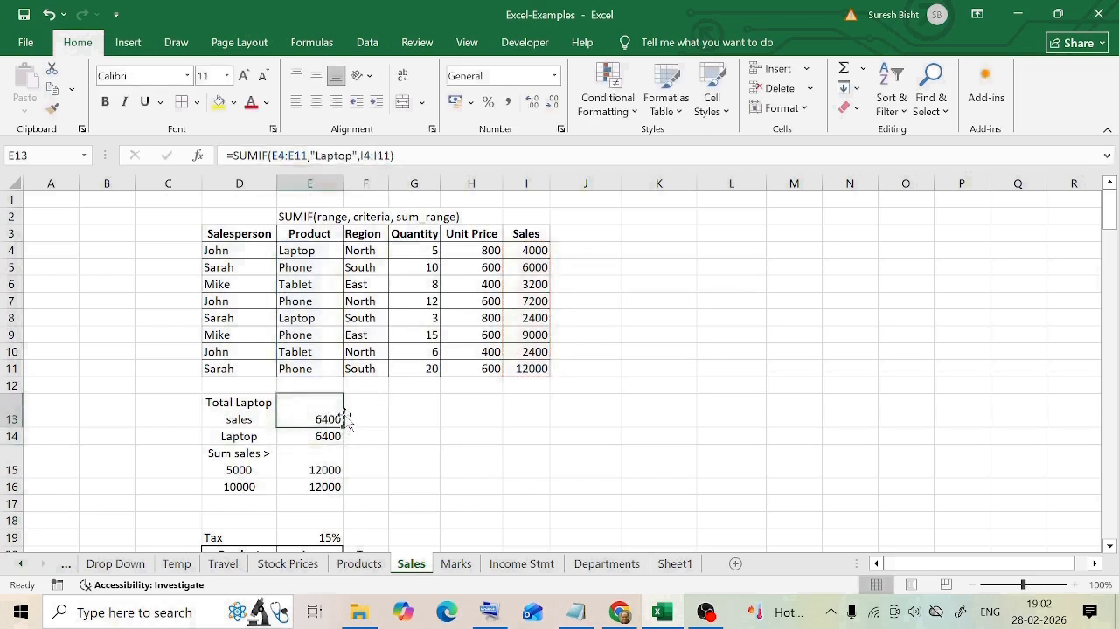
left_click(300, 254)
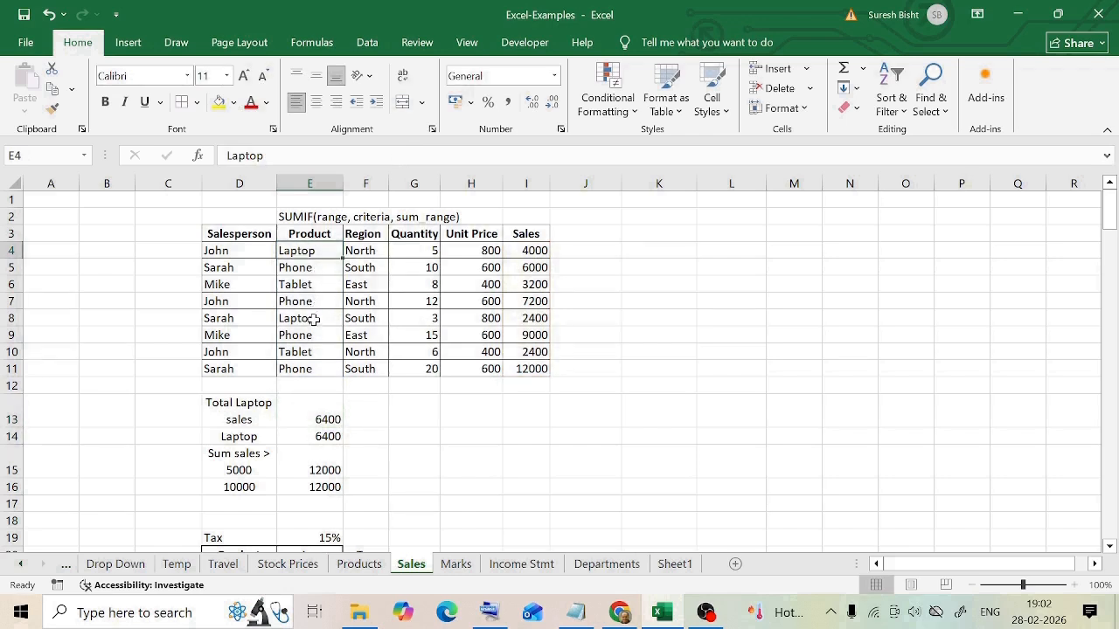
left_click_drag(306, 274, 307, 251)
left_click(313, 319)
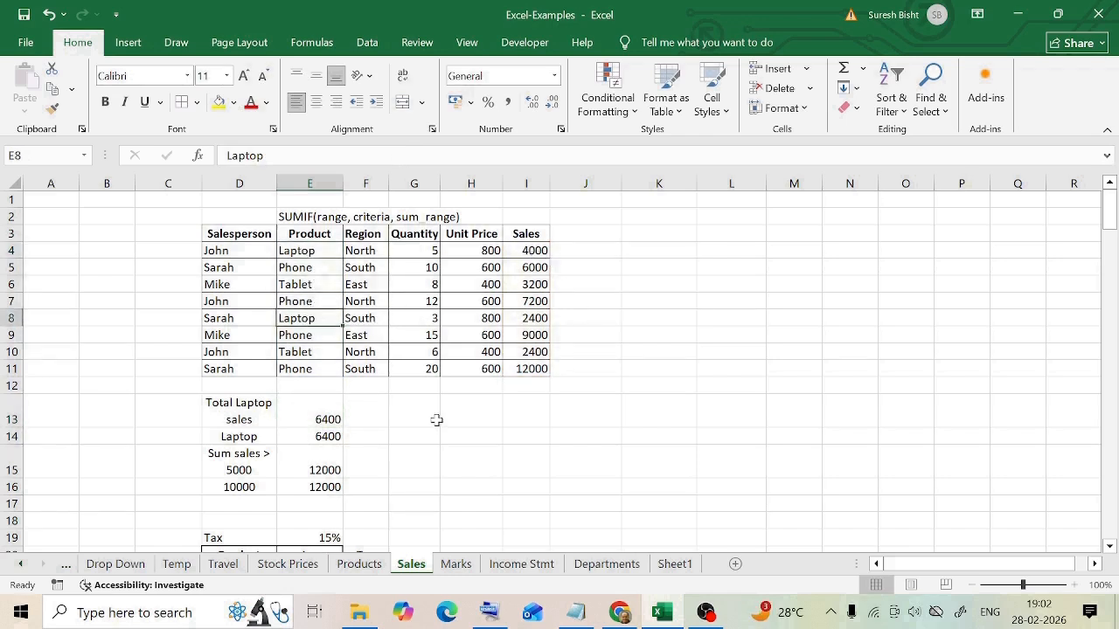
left_click(321, 420)
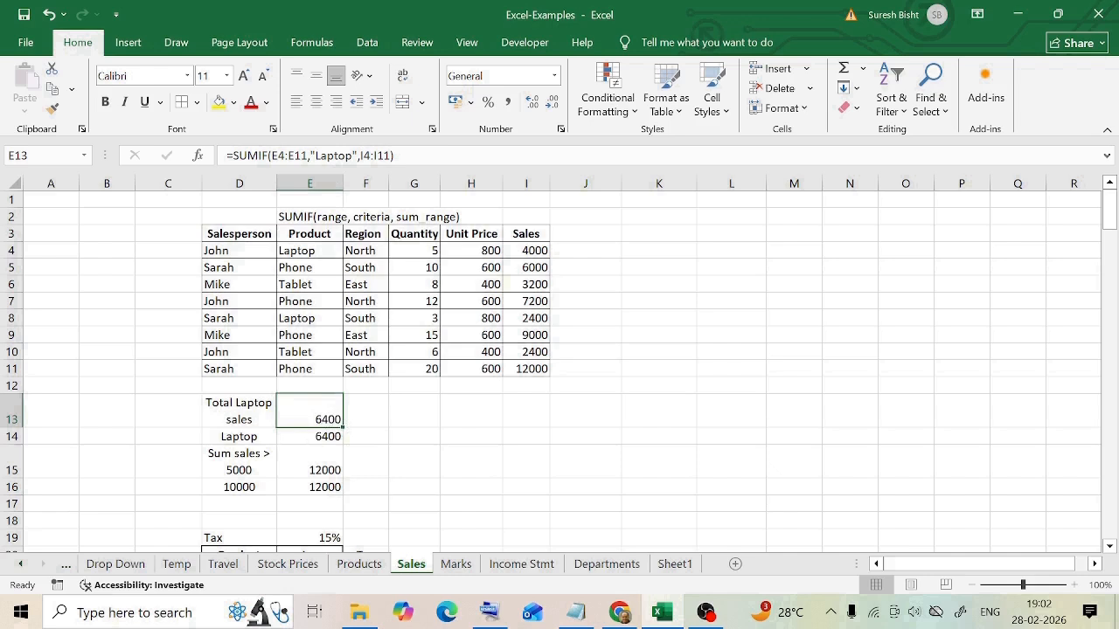
Point the criteria argument of the SUMIF formula in E14 to cell D14.
left_click(267, 437)
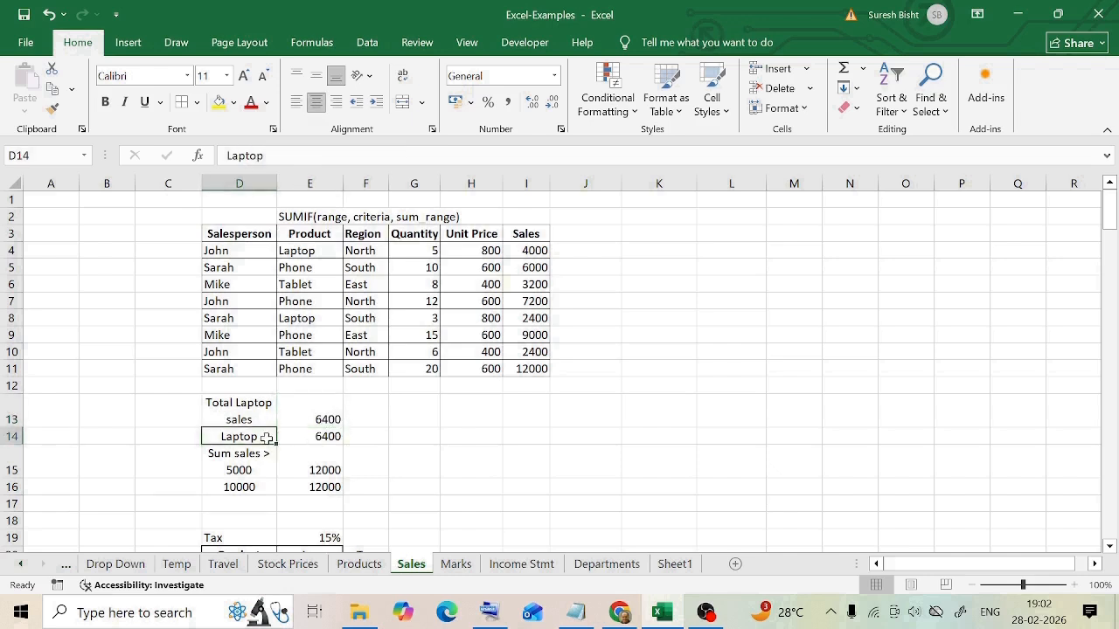
double_click(312, 437)
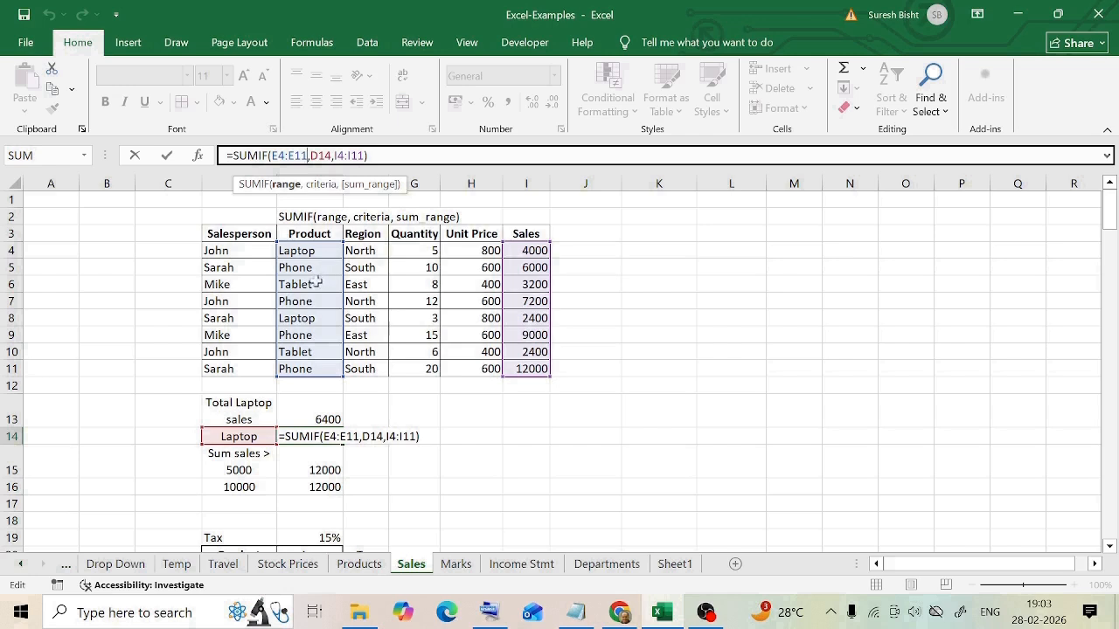
left_click(310, 156)
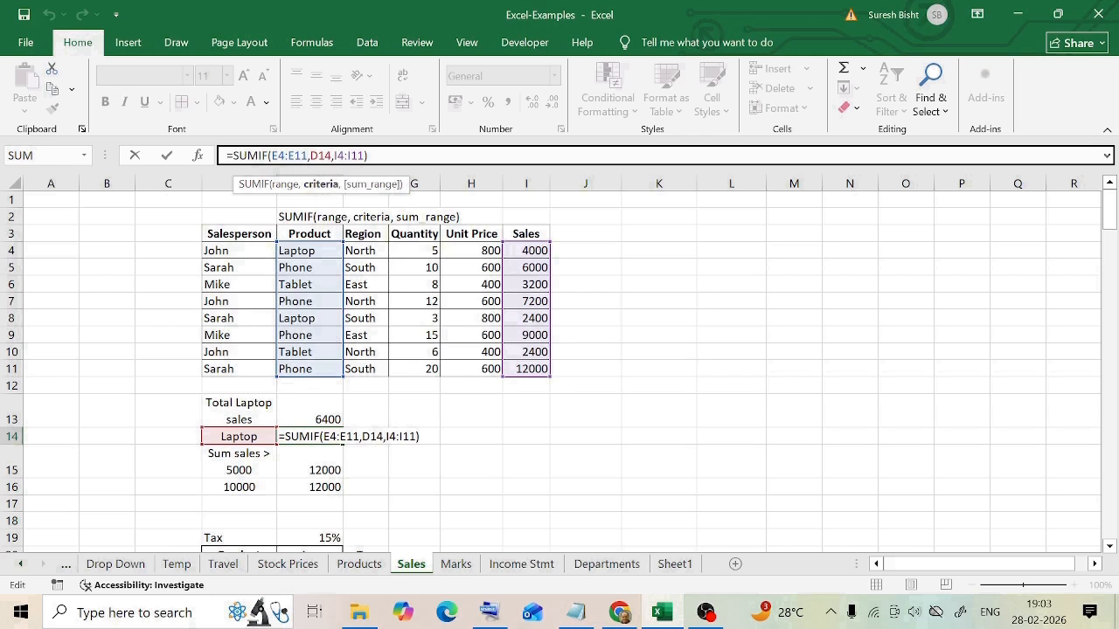
left_click(249, 436)
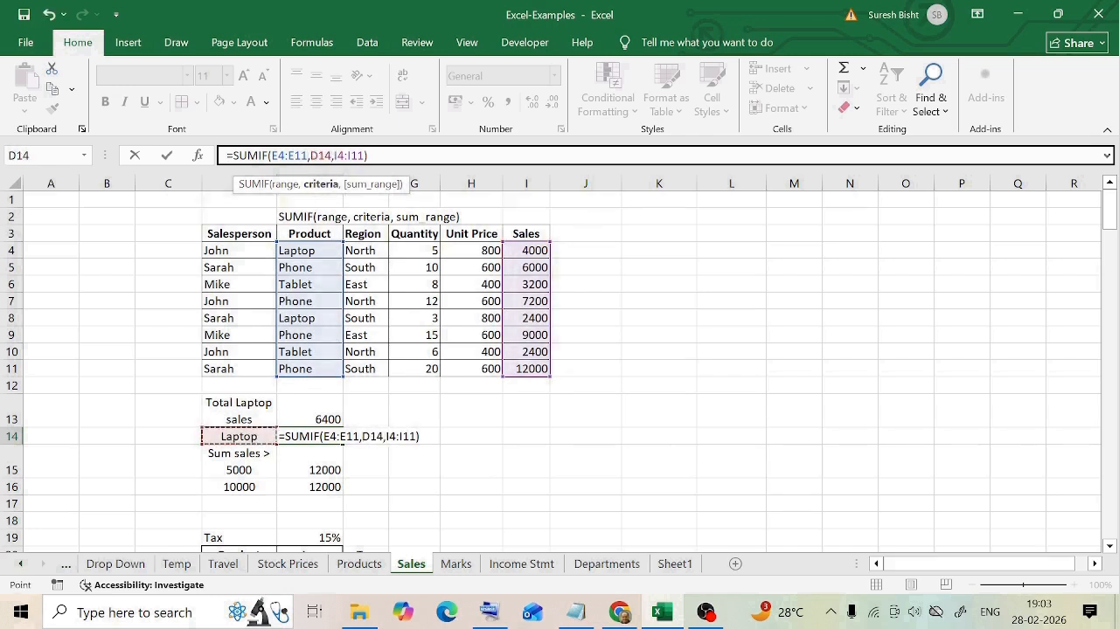
Re-enter I4:I11 as the sum range of the SUMIF formula in E14 and commit the formula.
key("BackSpace")
key("BackSpace")
key("BackSpace")
key("BackSpace")
key("BackSpace")
key("BackSpace")
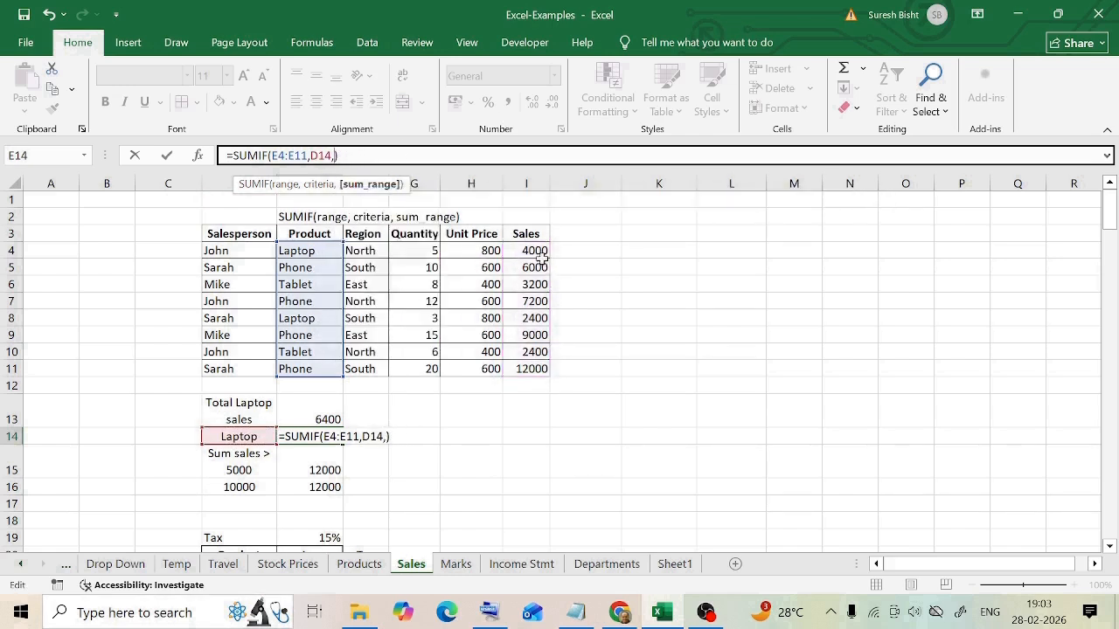
left_click_drag(535, 252, 529, 369)
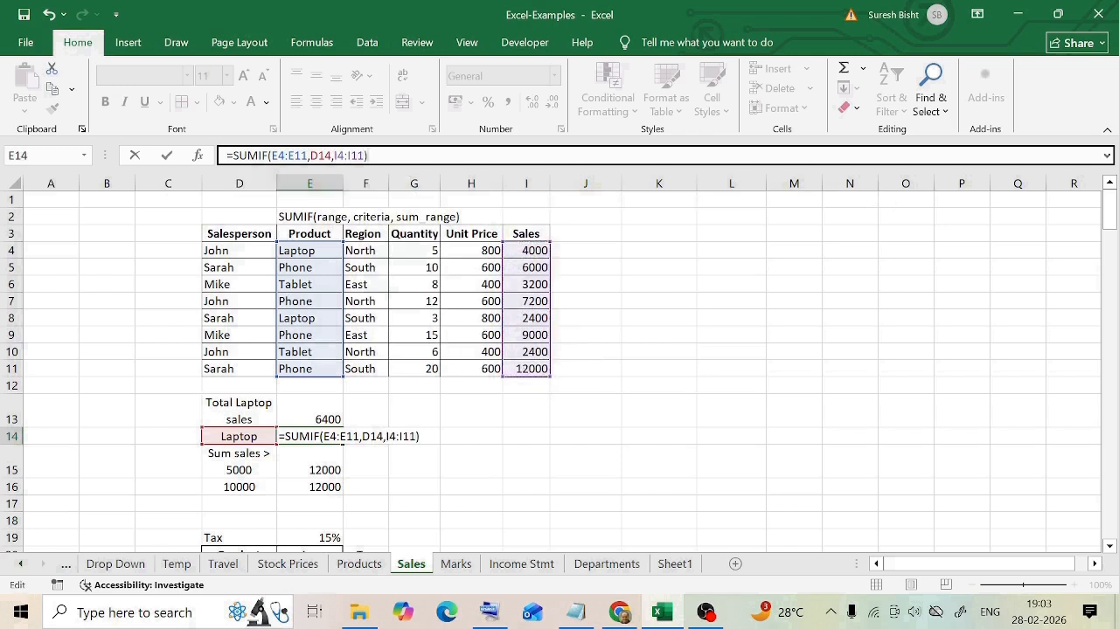
key("Return")
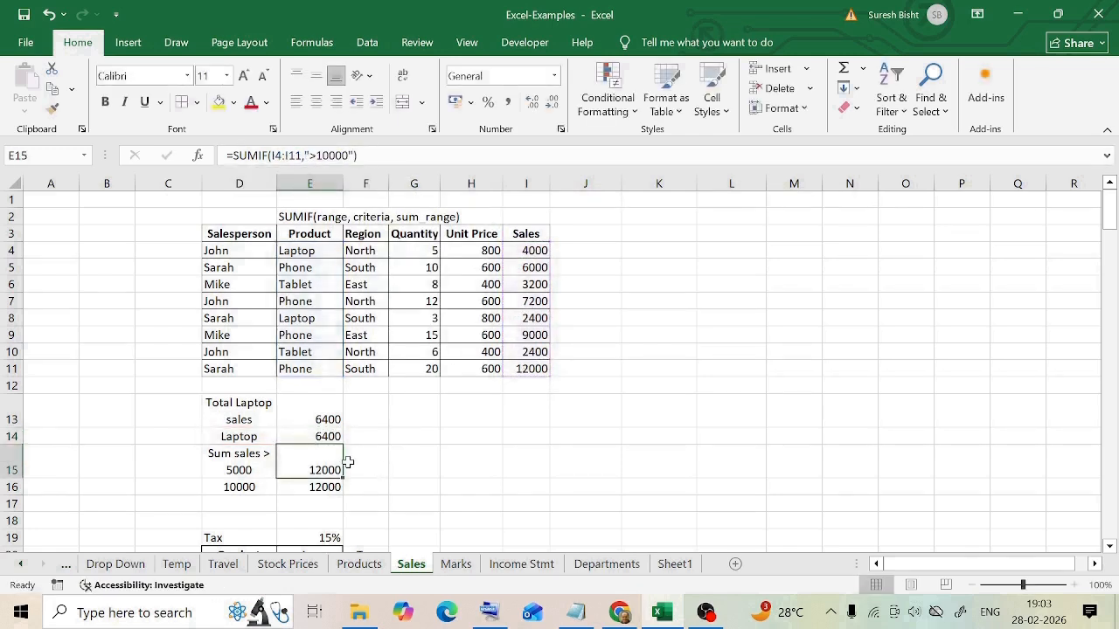
Compare the Laptop criterion in D14 with the SUMIF formula in E14 that references it.
left_click(325, 434)
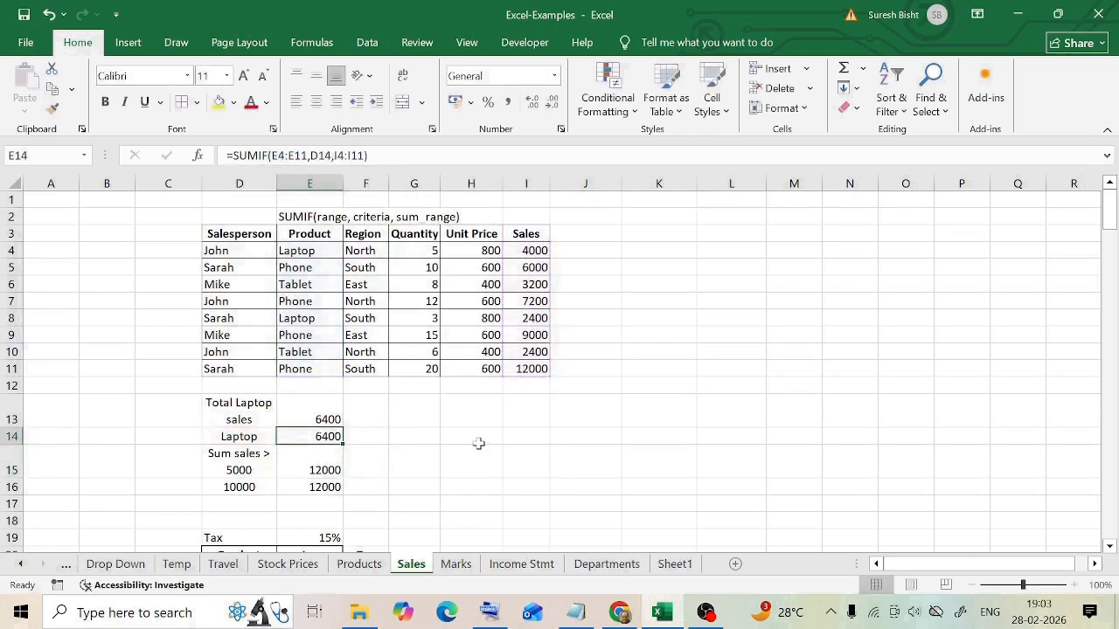
left_click(239, 437)
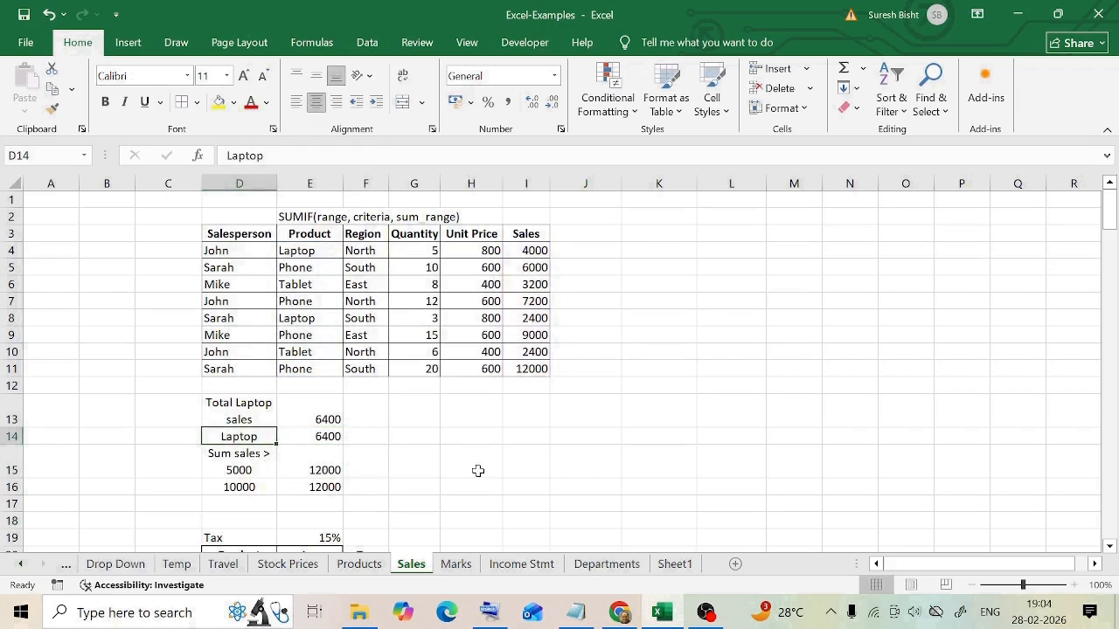
left_click(337, 436)
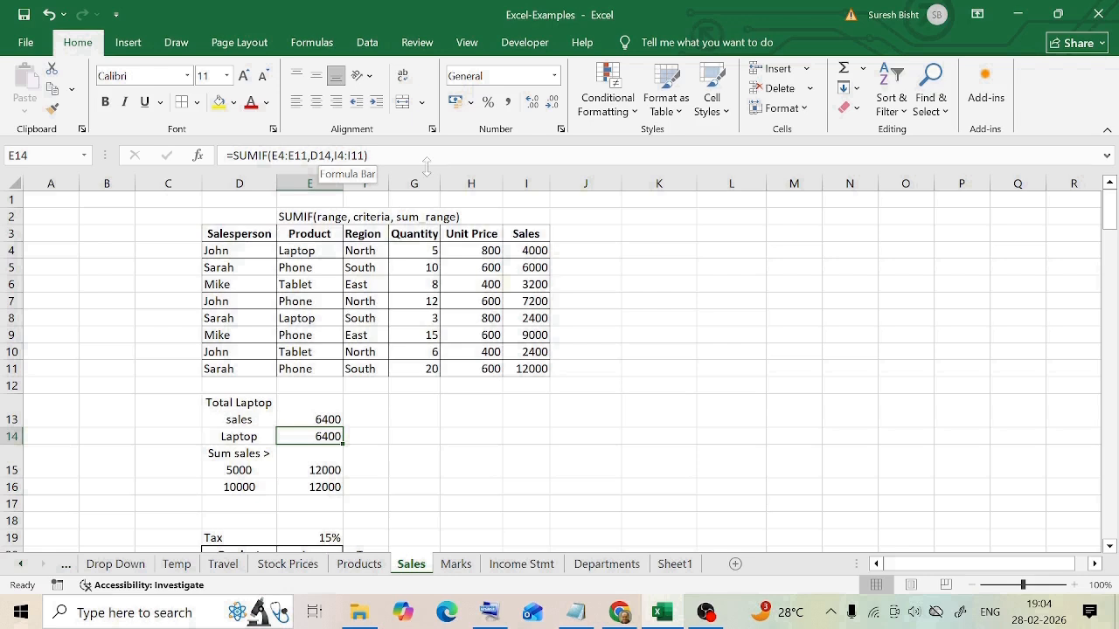
Inspect the sum-sales formula cell E15 and the Sales values in I4:I11 that it evaluates.
key("Down")
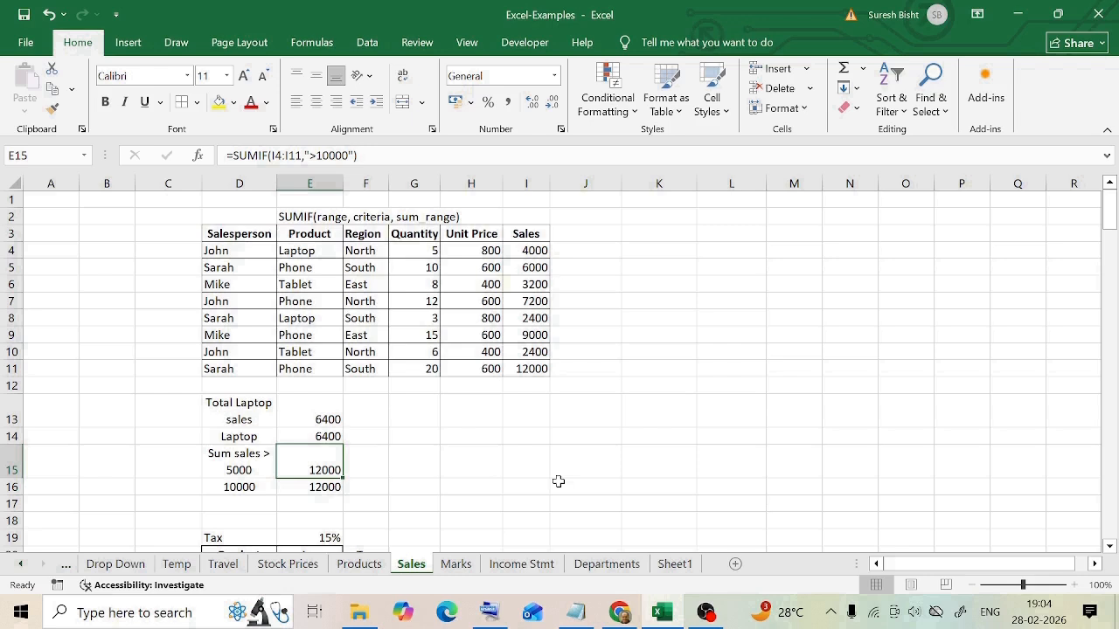
left_click(533, 251)
left_click(542, 301)
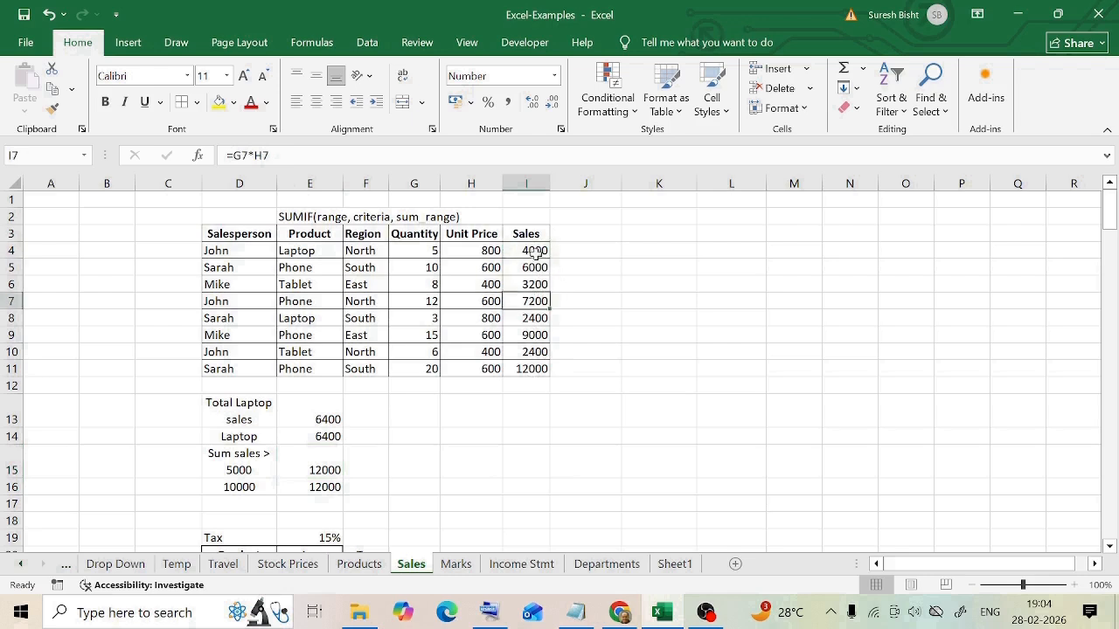
left_click_drag(533, 251, 542, 372)
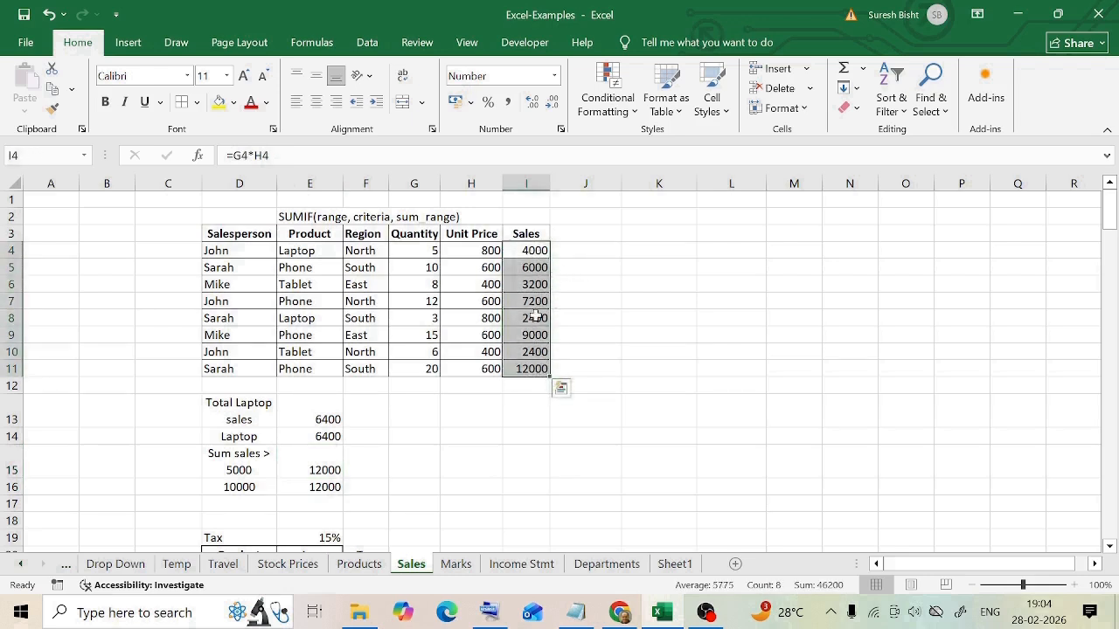
Review the I4:I11 range and ">10000" criteria of the SUMIF formula in E15 against the Sales column values.
left_click(297, 476)
double_click(297, 476)
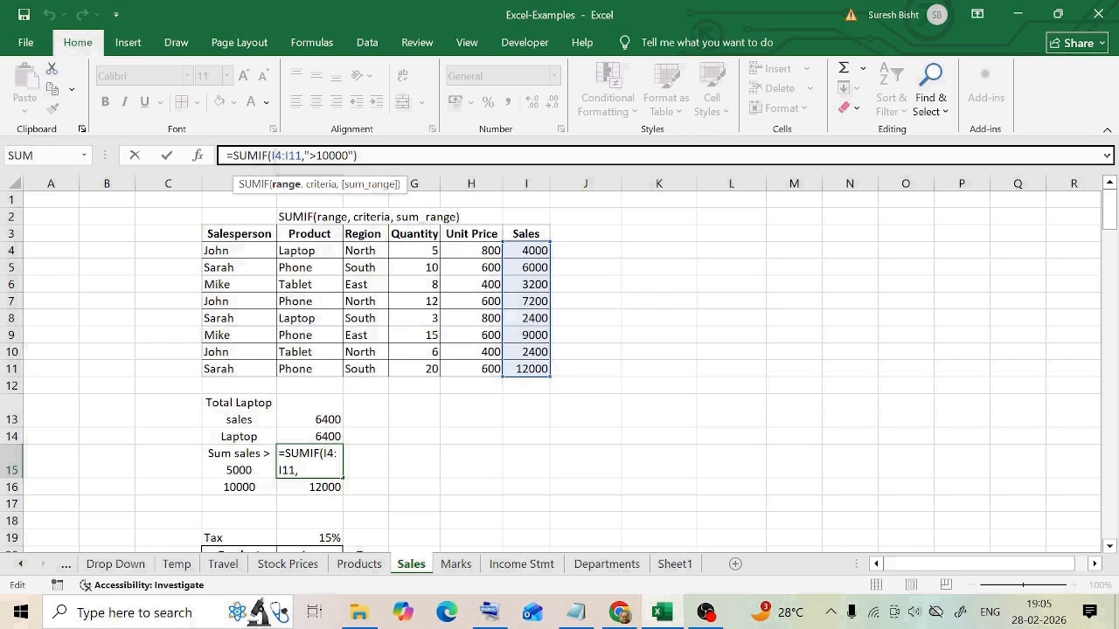
key("End")
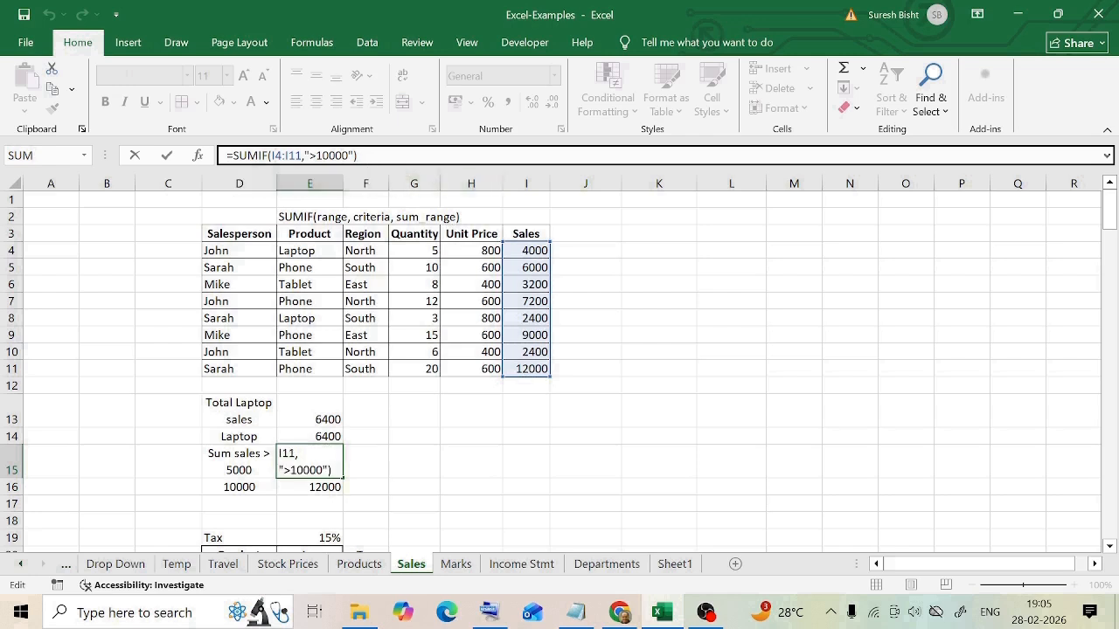
key("Return")
left_click(300, 468)
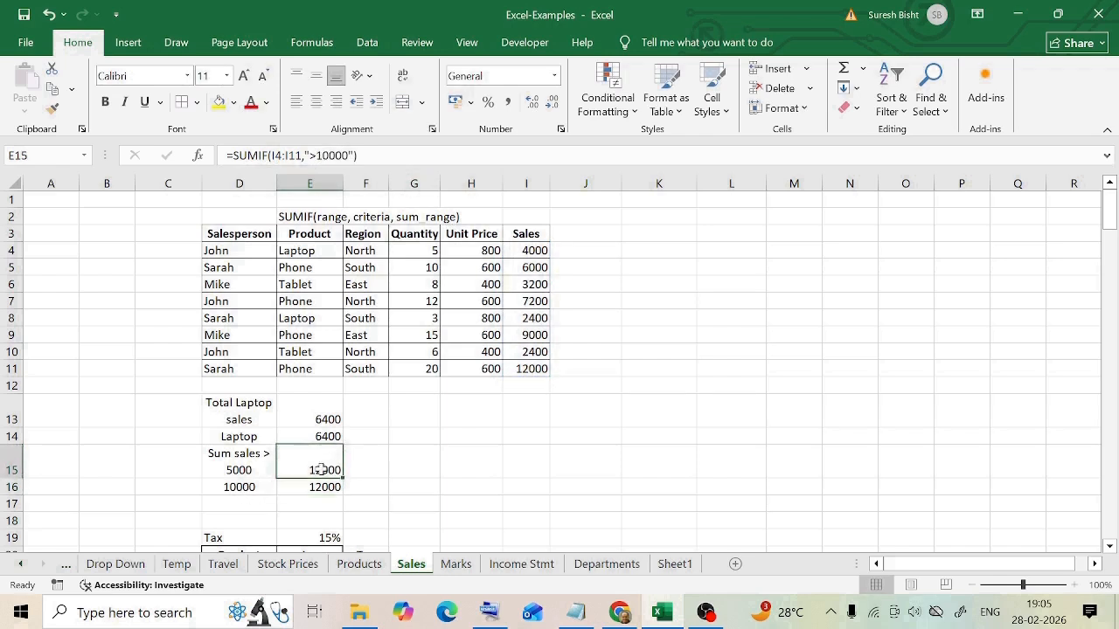
left_click_drag(531, 250, 540, 369)
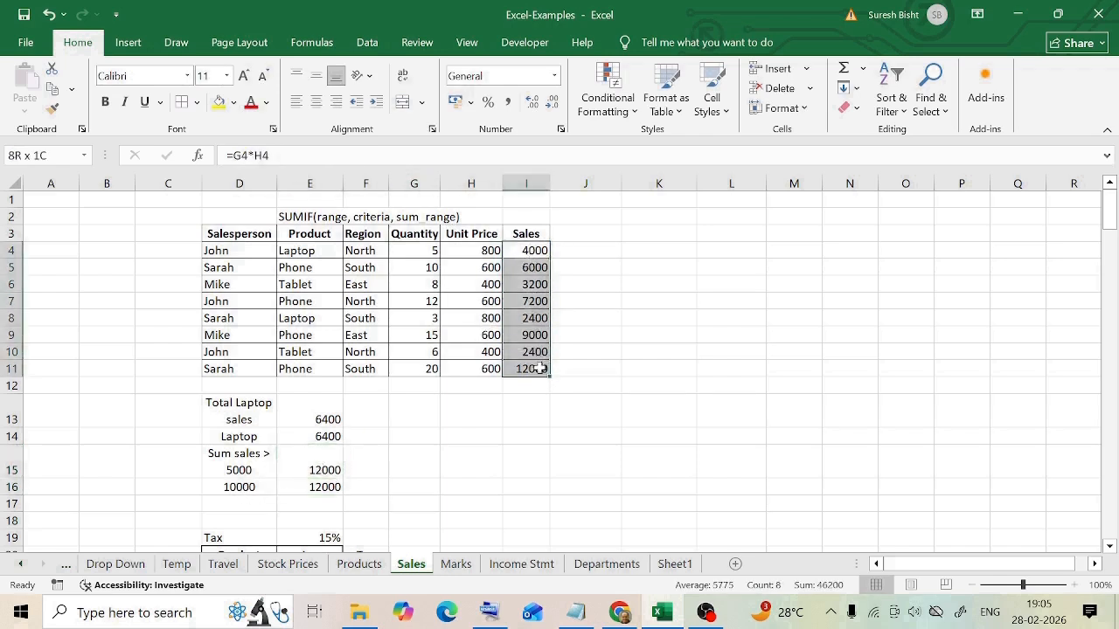
left_click(539, 369)
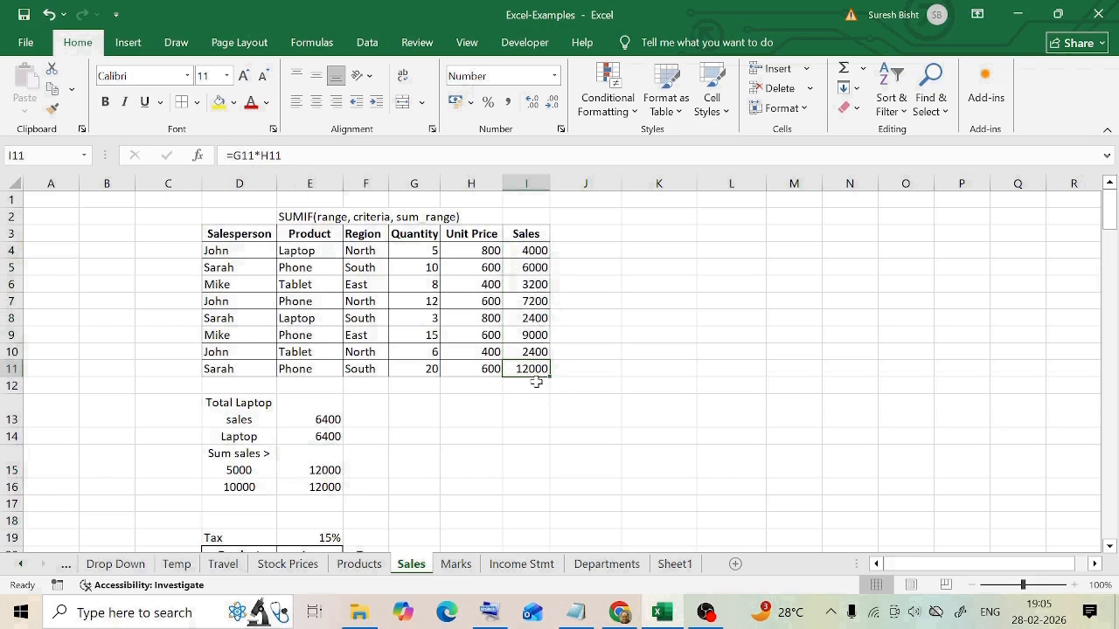
Examine how the ">10000" criteria is written inside the SUMIF formula in E15.
left_click(306, 470)
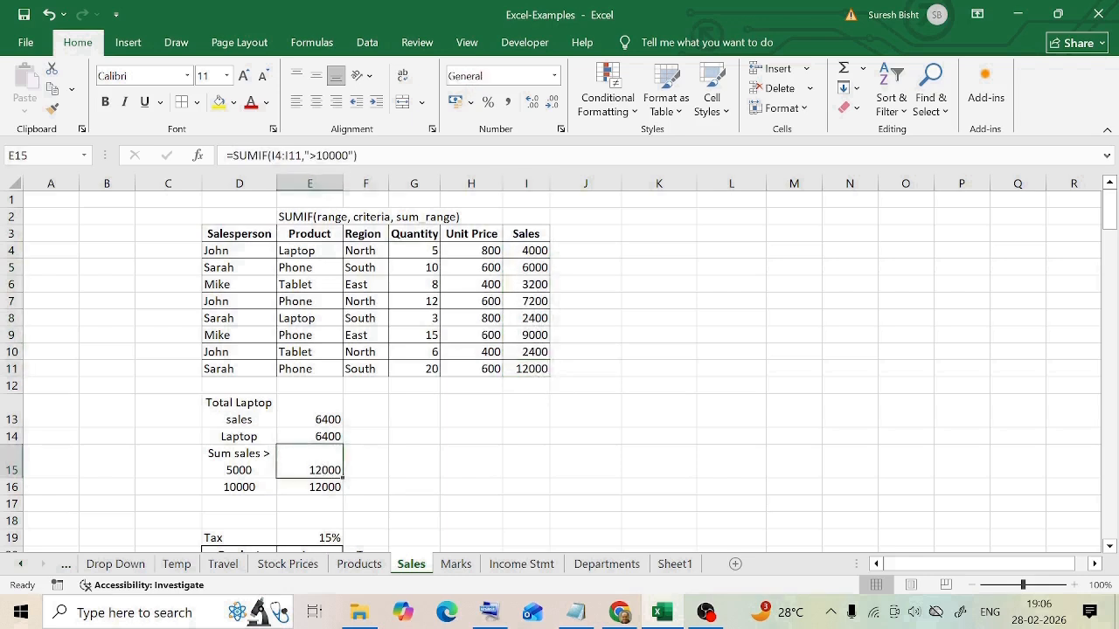
left_click(308, 156)
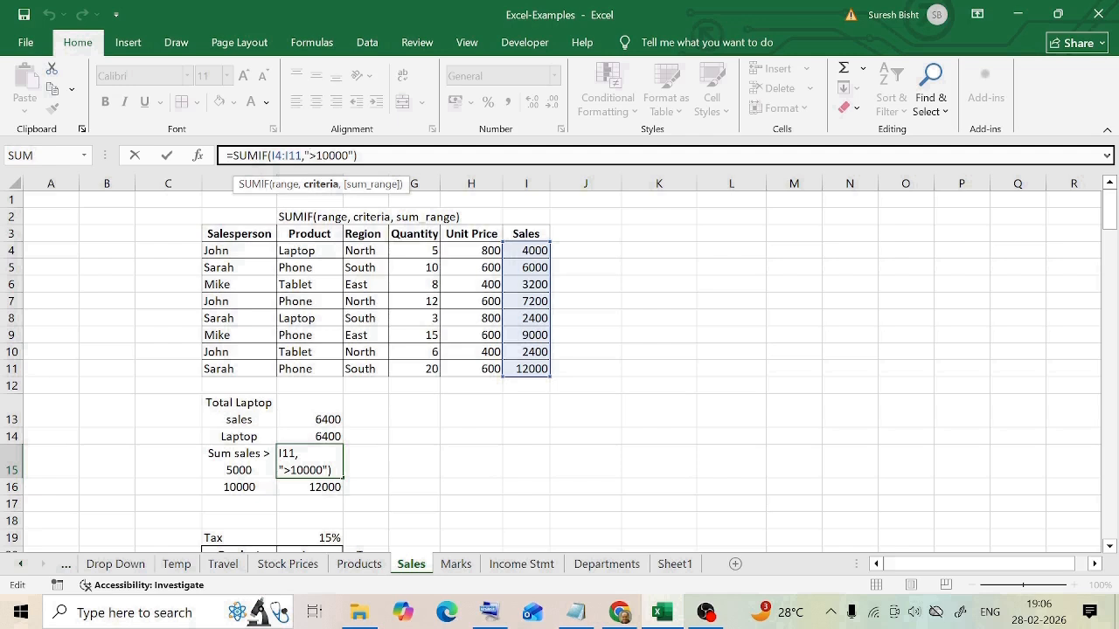
key("ctrl+Return")
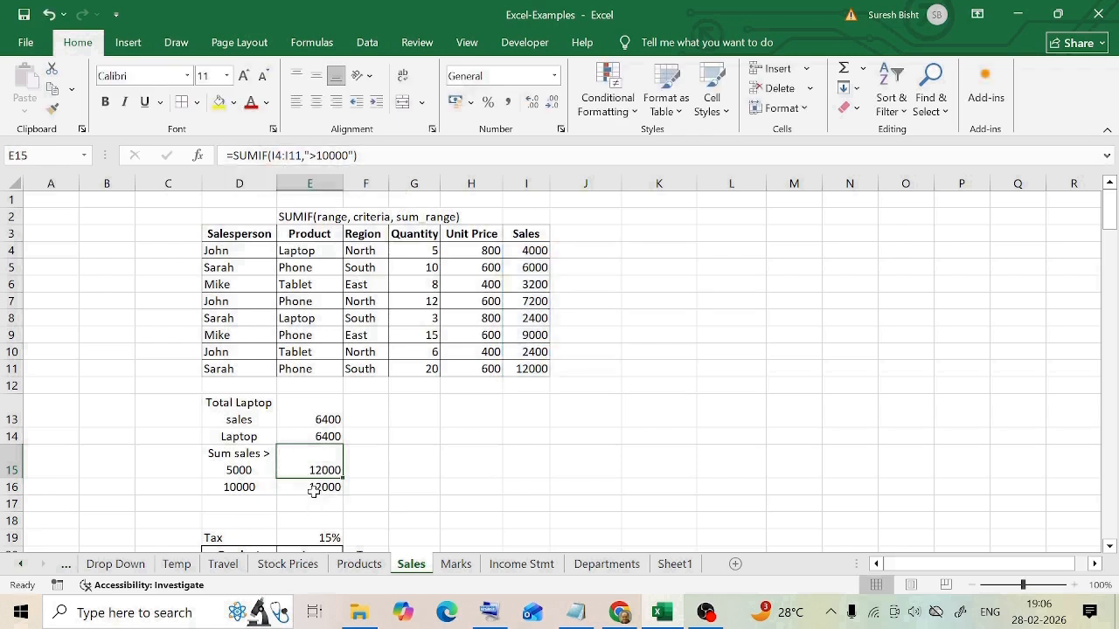
Compare the SUMIF formula in E16 with the one in E15 and the threshold cell D16 it references.
left_click(321, 487)
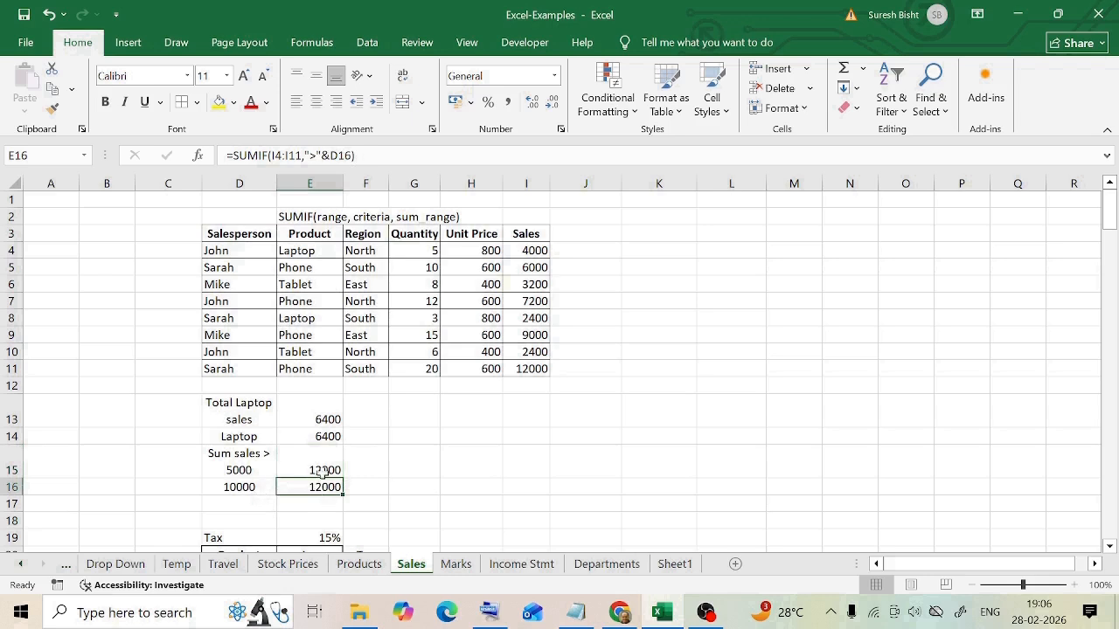
left_click(322, 472)
left_click(252, 491)
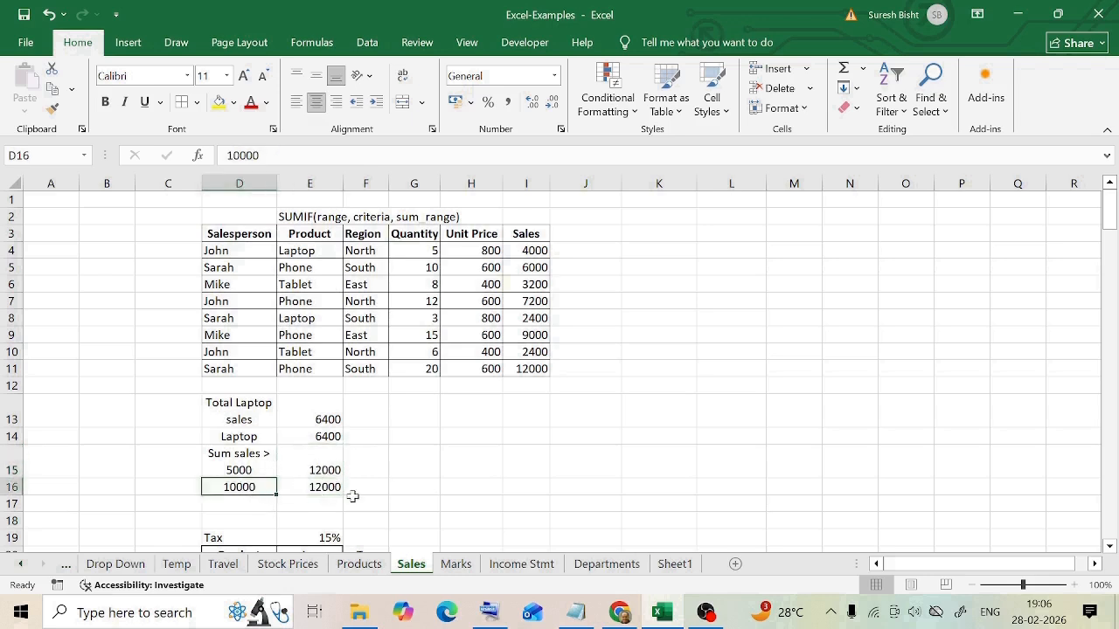
left_click(327, 487)
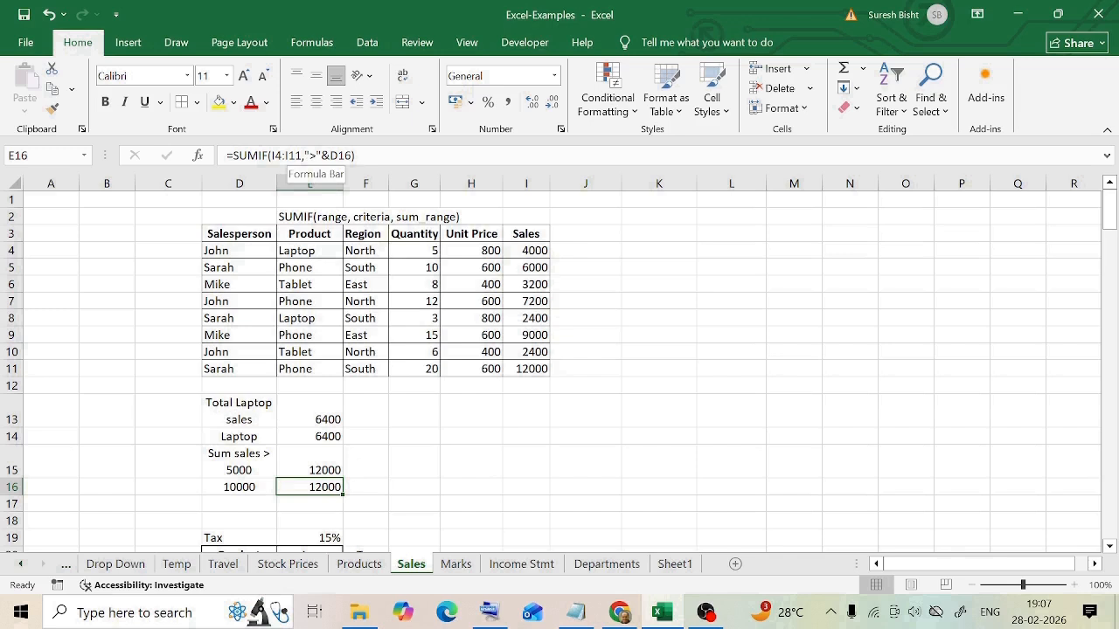
Remove and re-enter the D16 reference in the ">"&D16 criteria of the SUMIF formula in E16, then commit it.
left_click(294, 156)
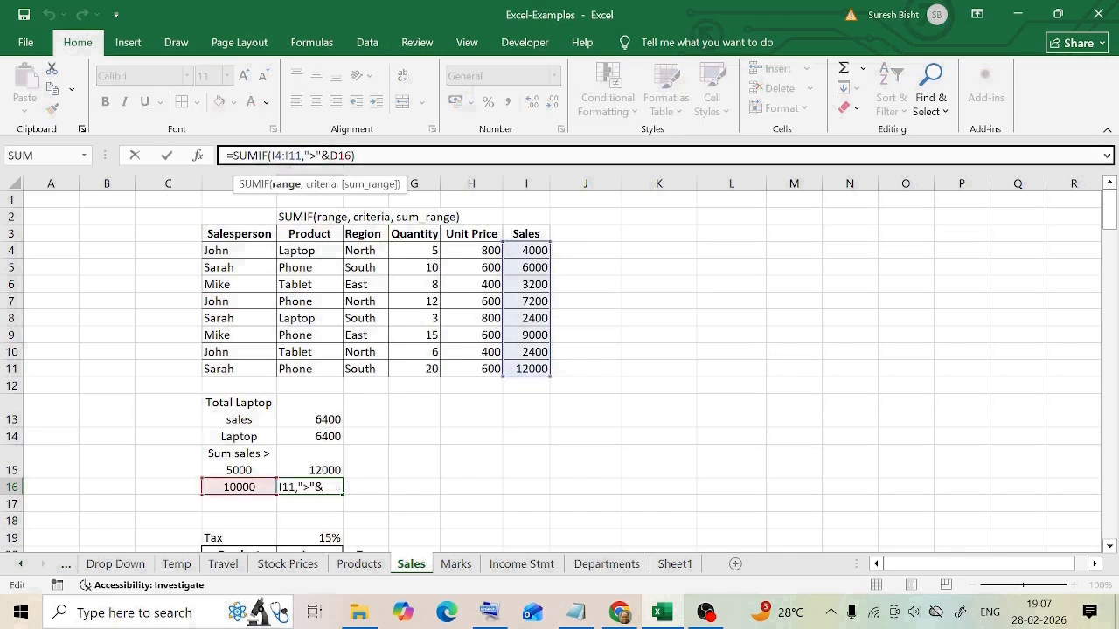
left_click_drag(531, 252, 532, 371)
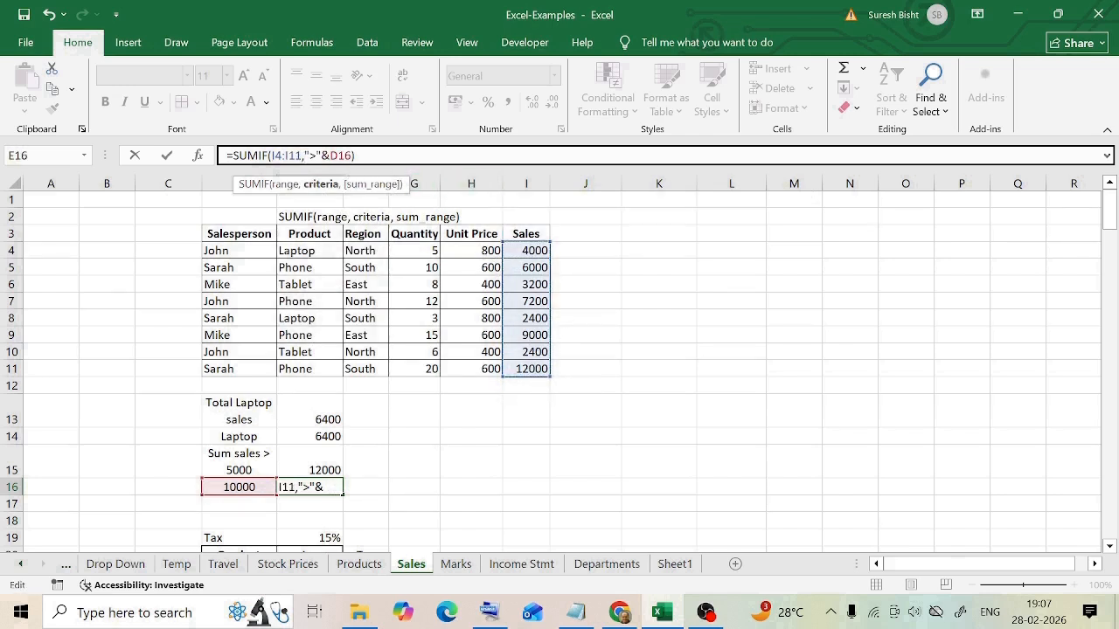
key("End")
key("BackSpace")
key("BackSpace")
key("BackSpace")
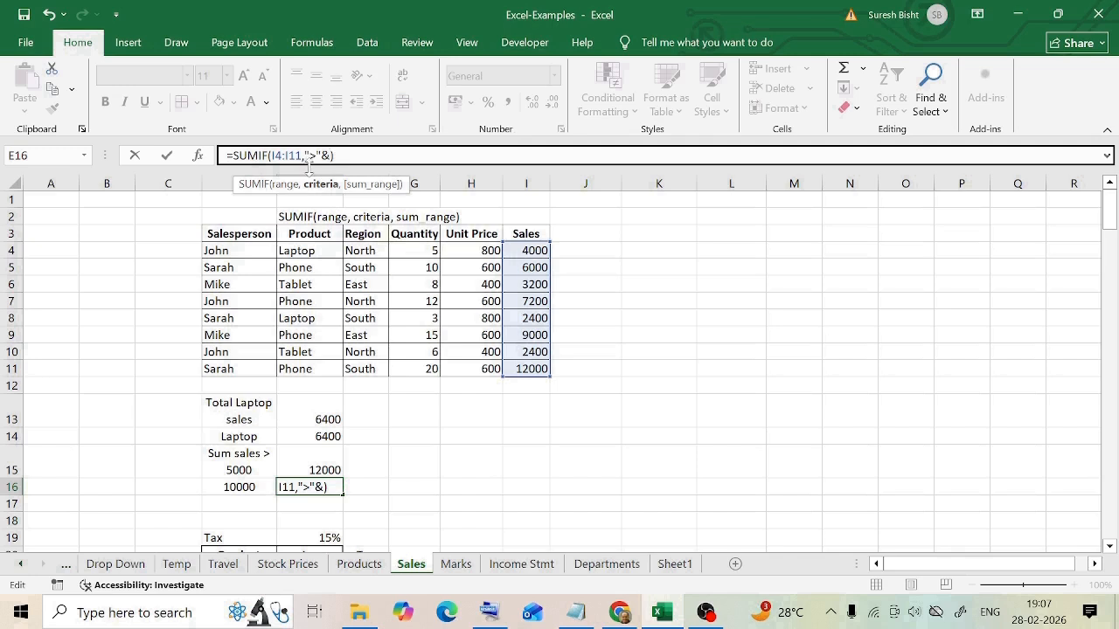
left_click(238, 487)
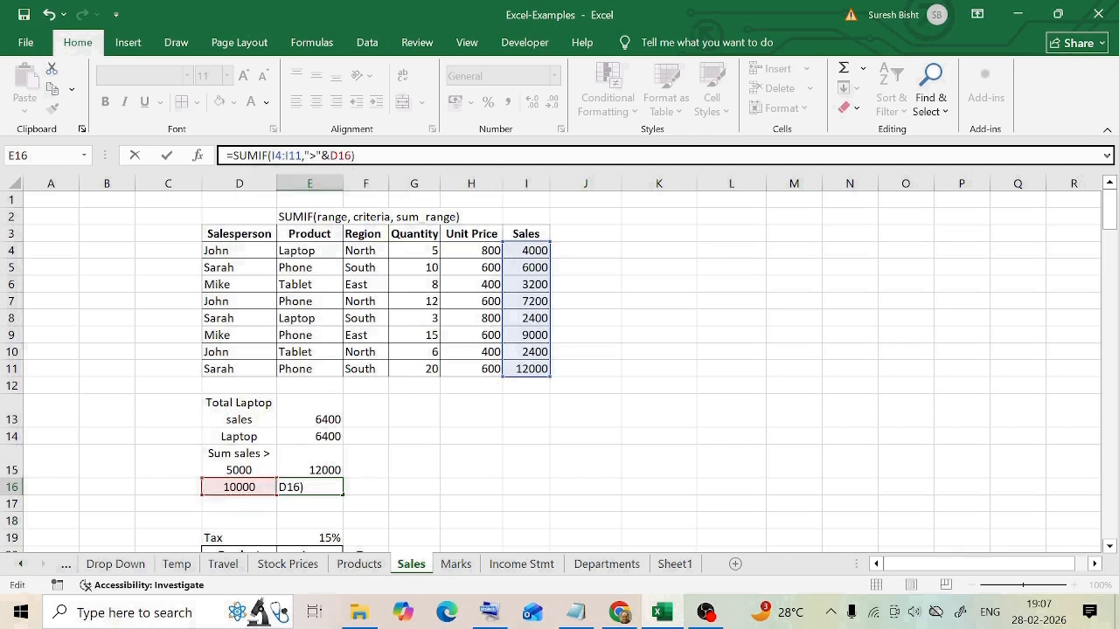
key("Return")
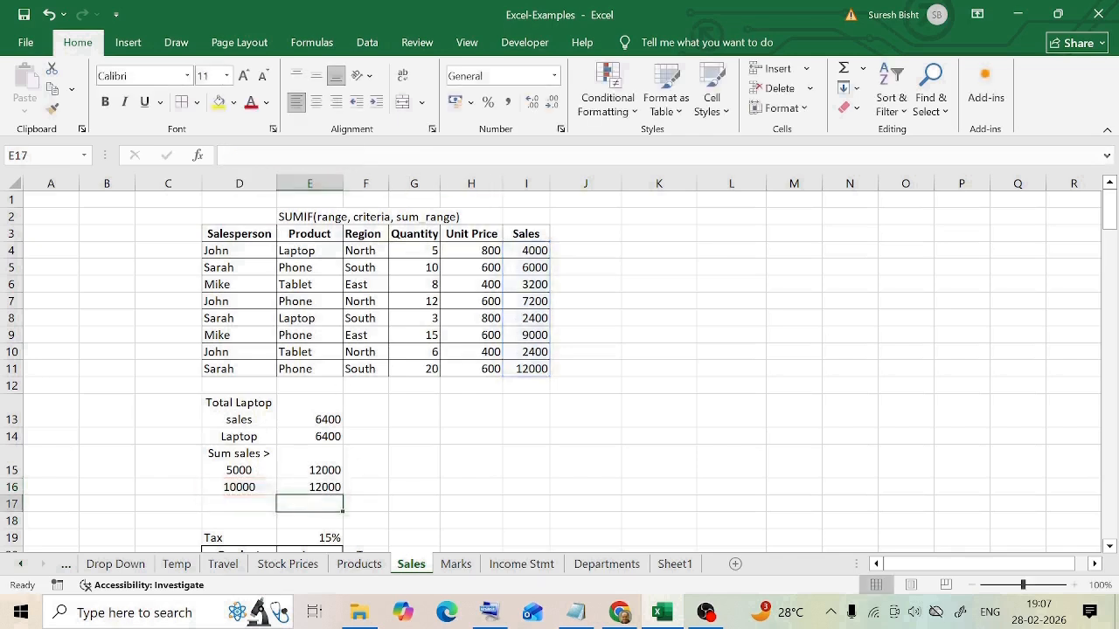
left_click(316, 487)
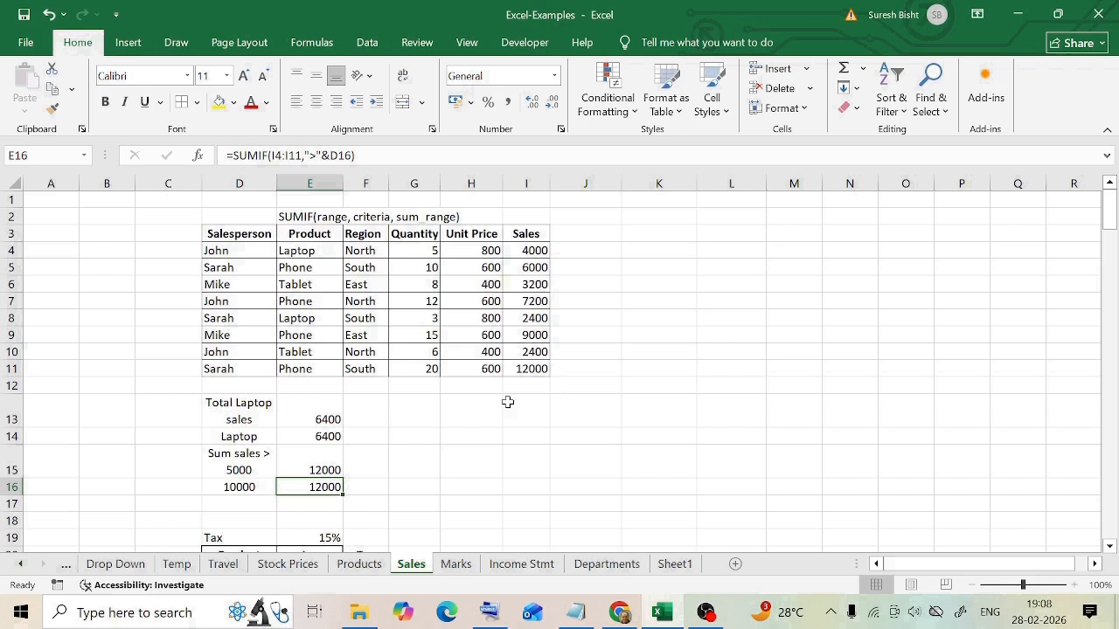
Review the E4:E11 criteria range and I4:I11 sum range in the SUMIF formula in E13.
left_click(327, 411)
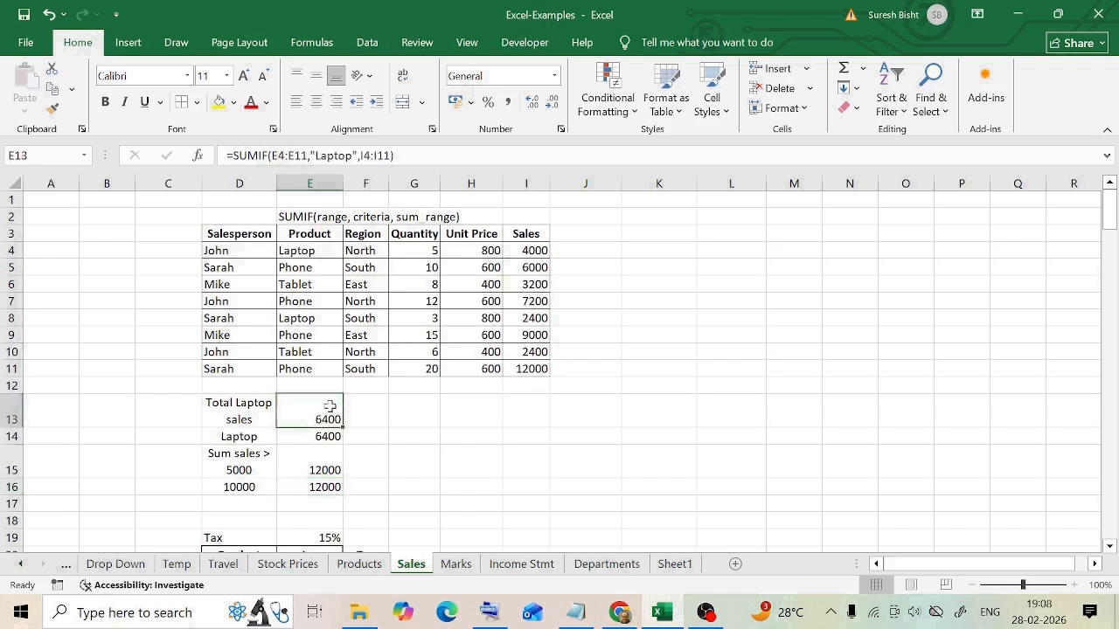
key("F2")
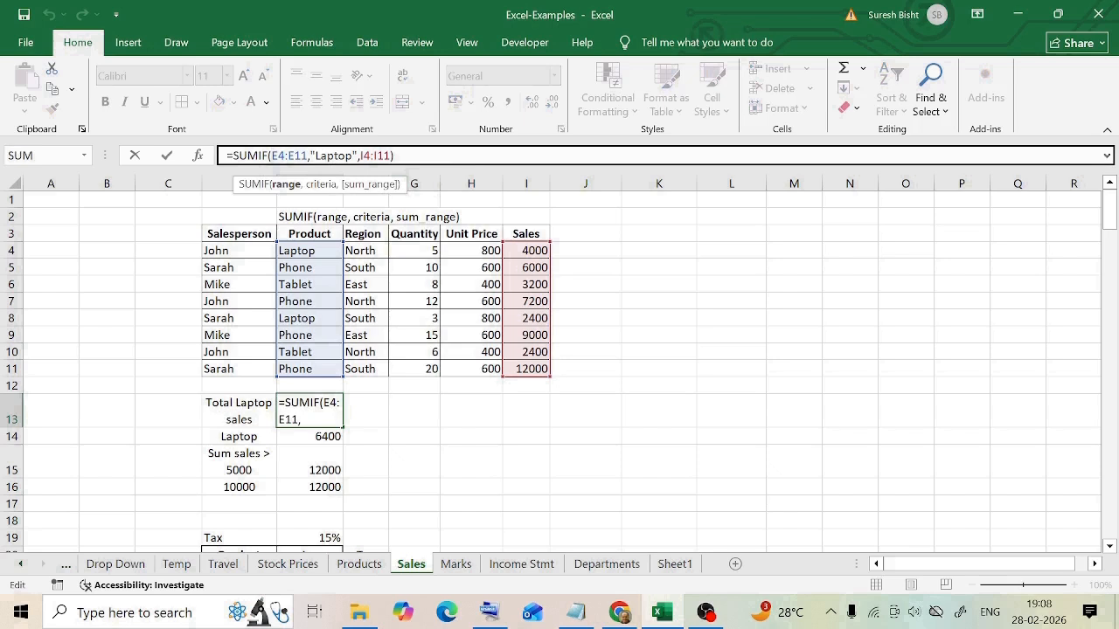
left_click_drag(271, 155, 307, 155)
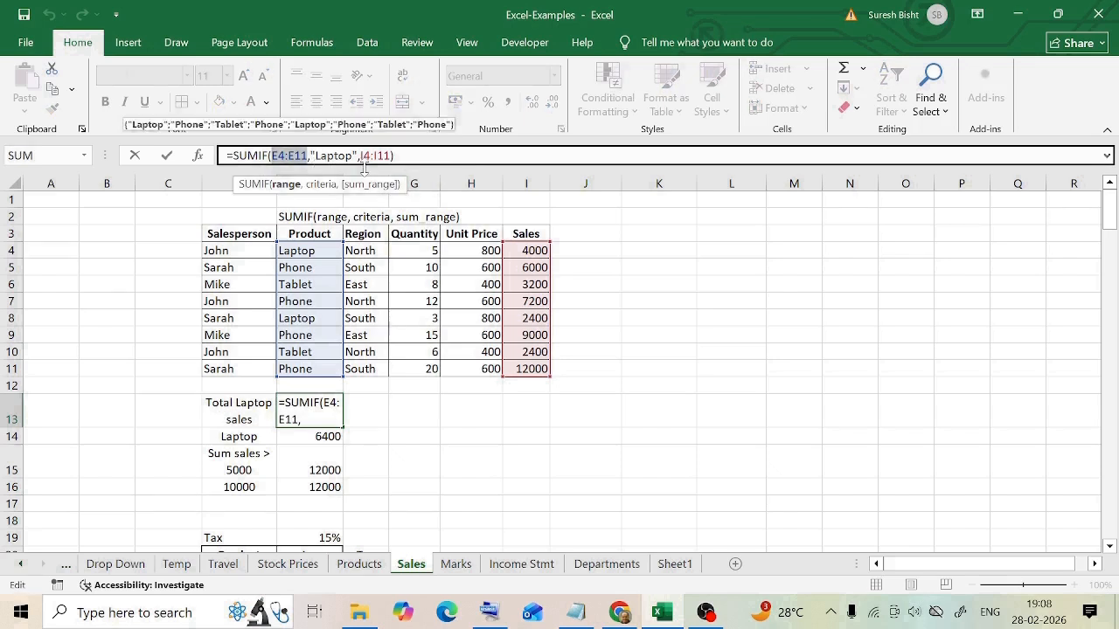
left_click_drag(360, 156, 393, 156)
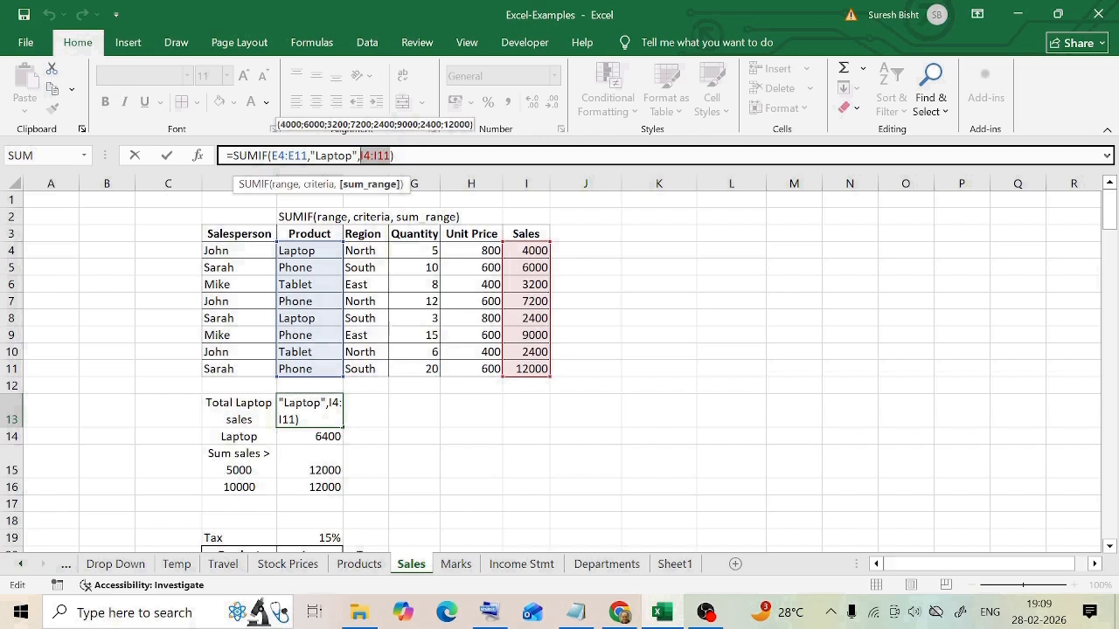
key("ctrl+Return")
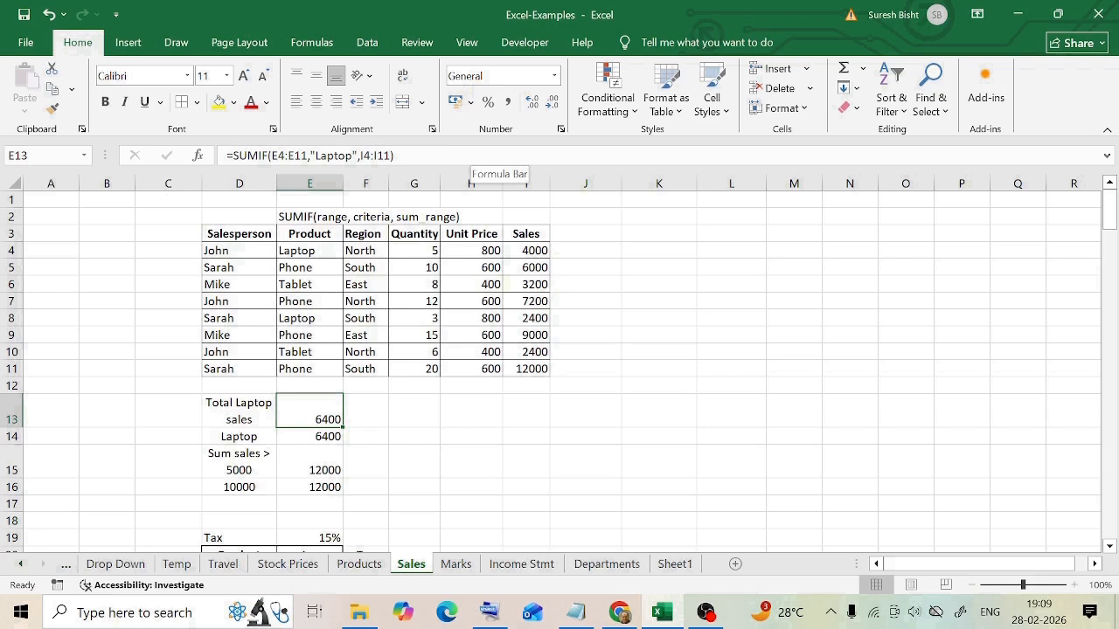
Try the SUMIF formula in E13 with the quotation marks around the Laptop criterion removed.
key("F2")
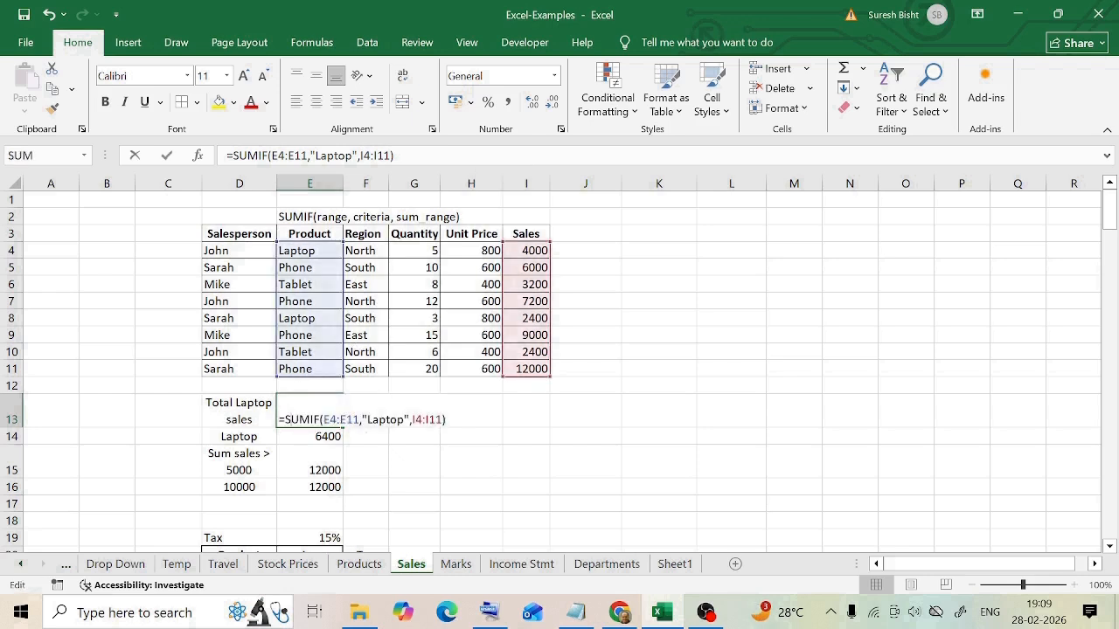
left_click(315, 155)
key("BackSpace")
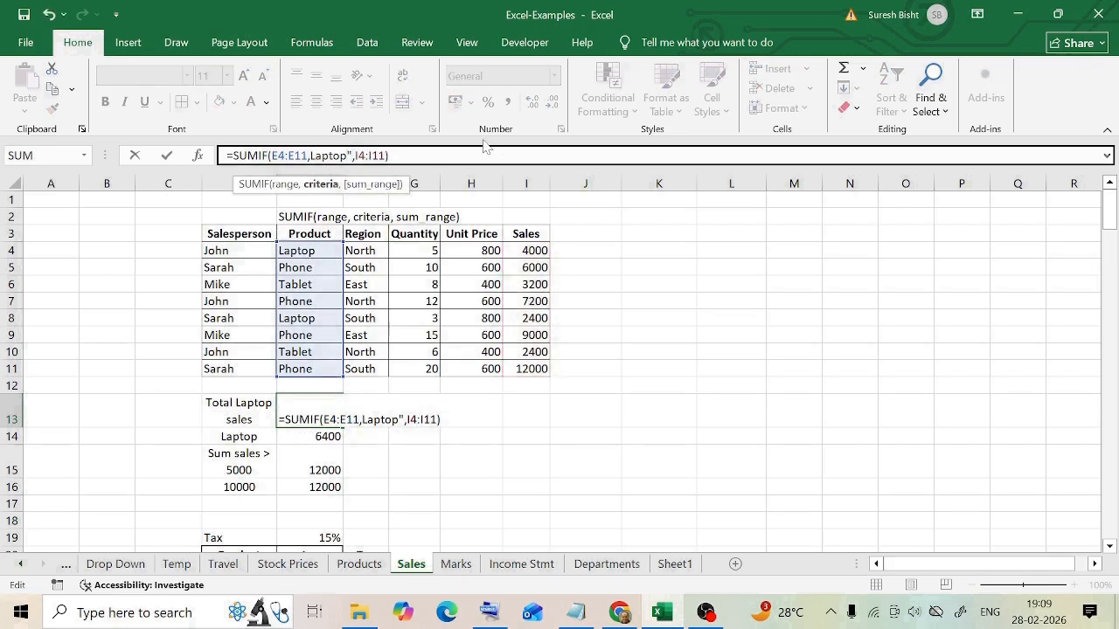
key("BackSpace")
key("ctrl+Return")
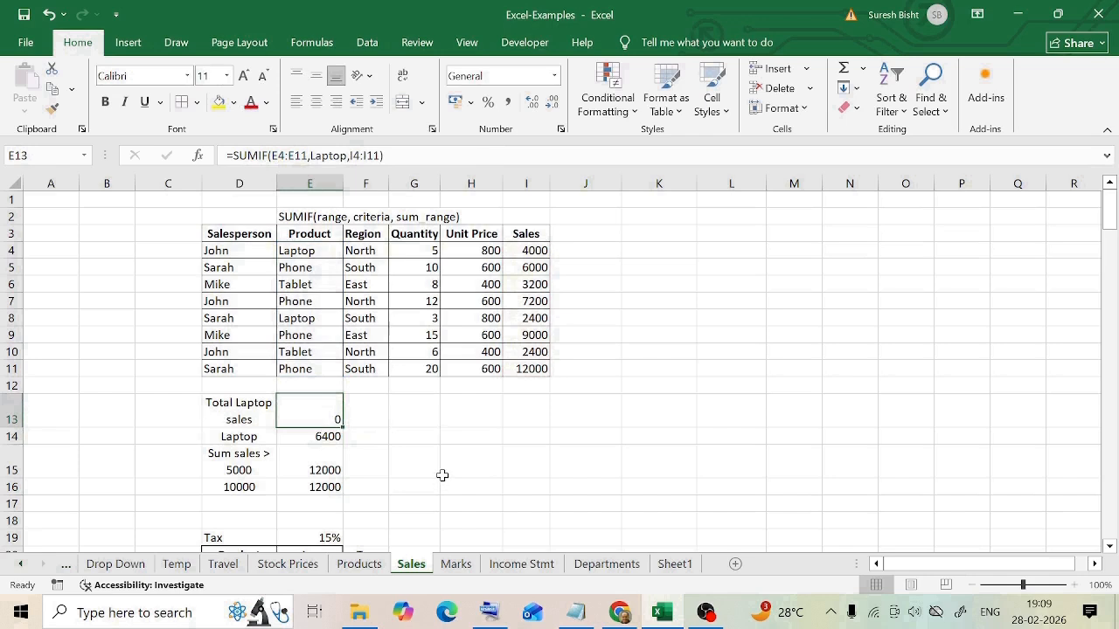
Restore the quotation marks around the Laptop criterion in E13 so the formula reads =SUMIF(E4:E11,"Laptop",I4:I11).
double_click(310, 413)
left_click(310, 156)
type("\"")
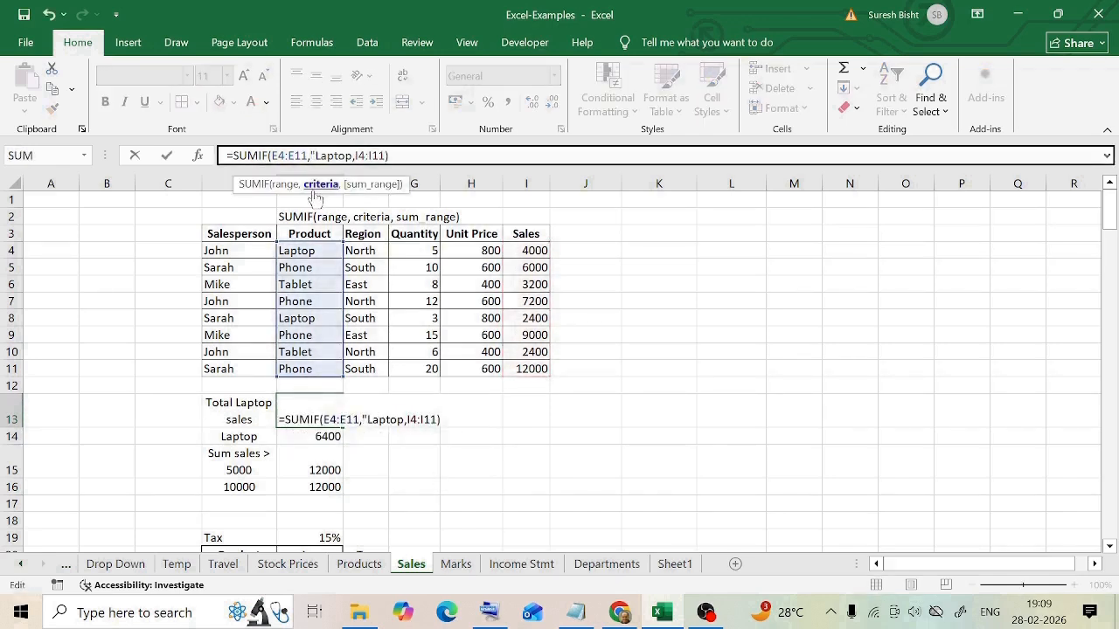
type("\"")
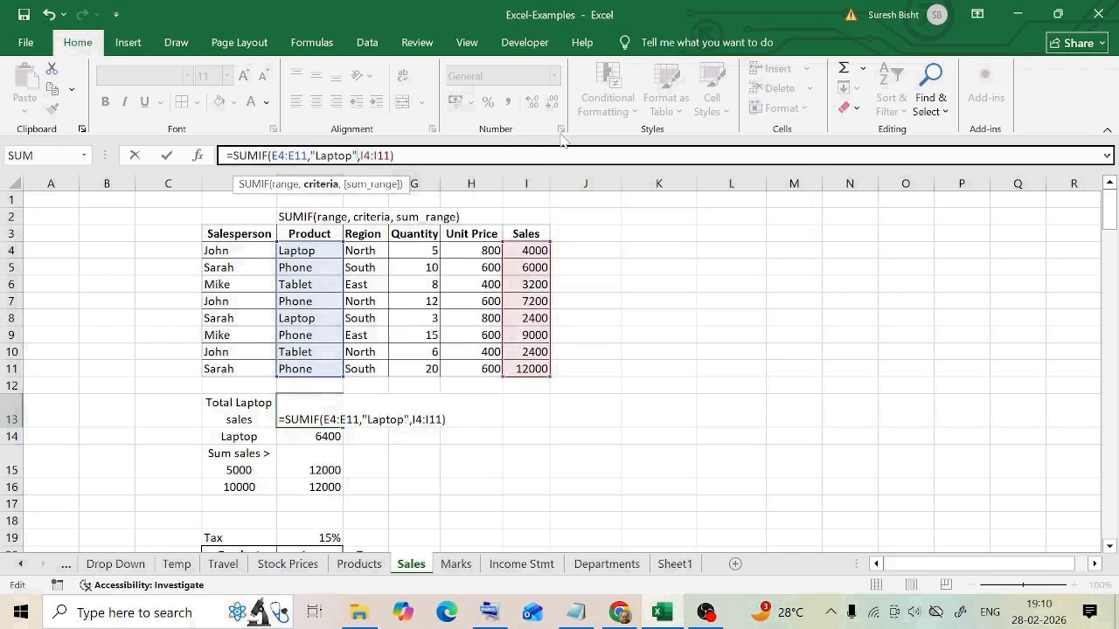
key("ctrl+Return")
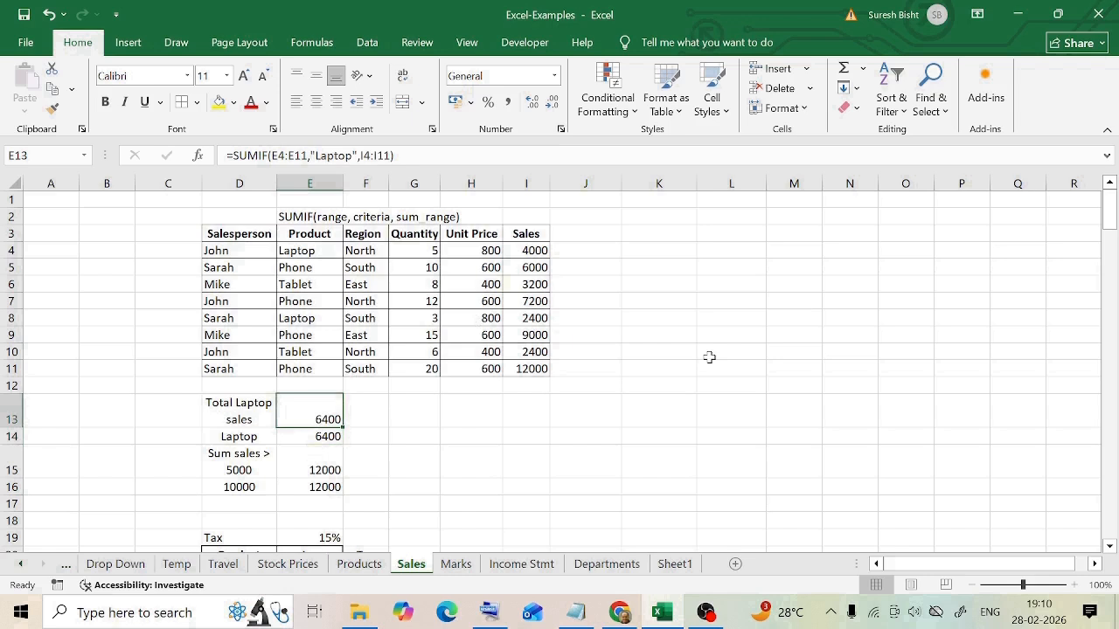
Try to commit the SUMIF formula in E15 with its >10000 criteria unquoted, and dismiss the alert.
key("Down")
key("Down")
left_click(316, 156)
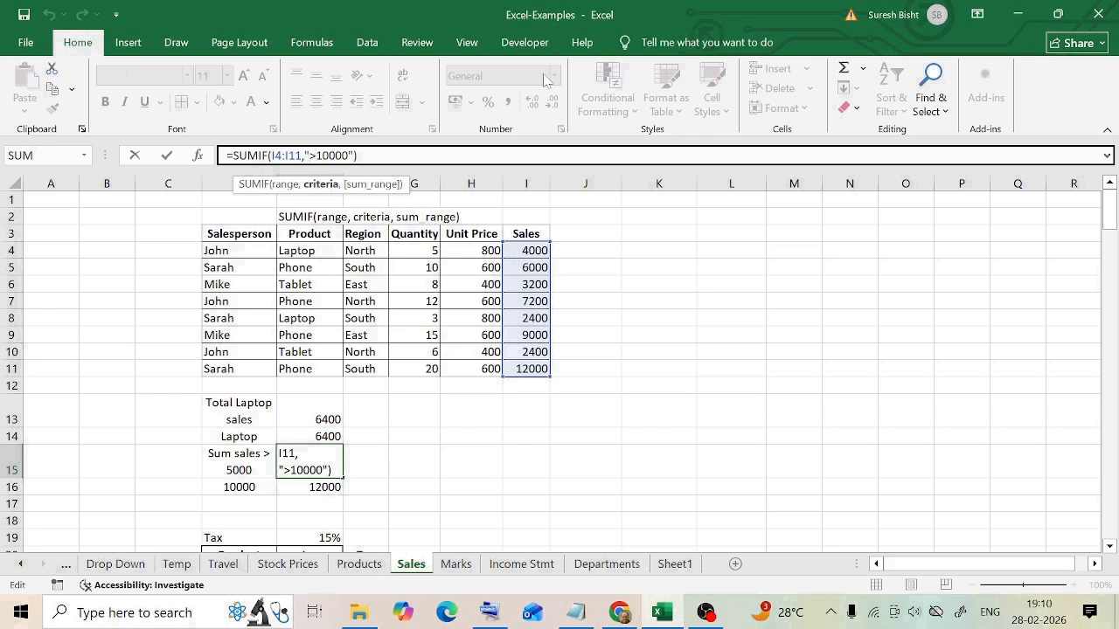
key("ctrl+z")
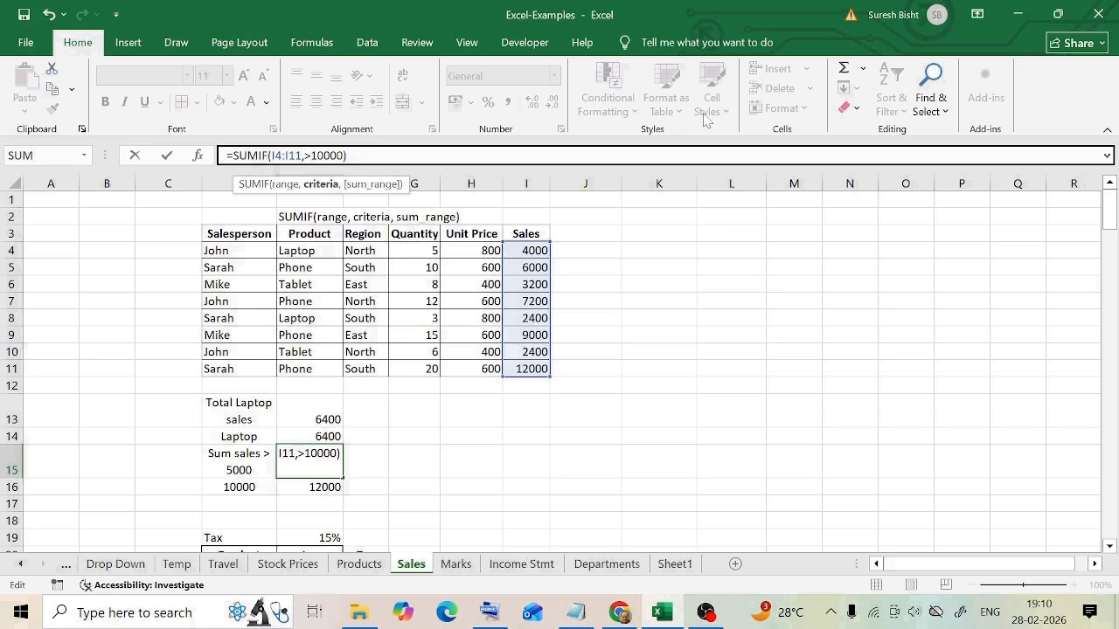
key("Return")
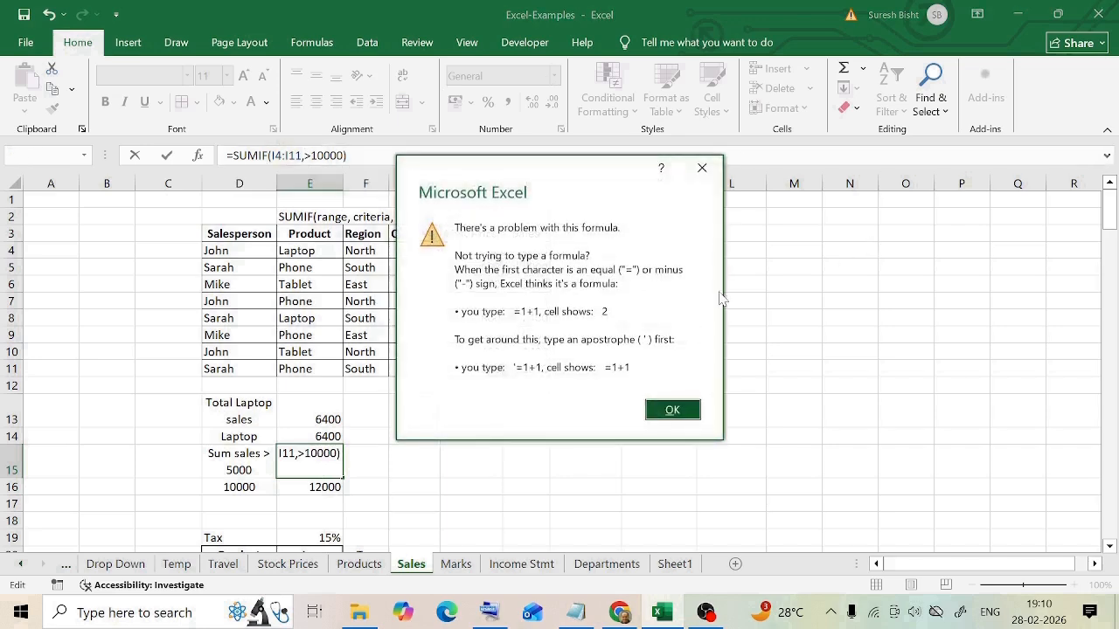
key("Return")
Put the quotation marks back around the >10000 criteria in E15 and commit the formula.
key("ctrl+y")
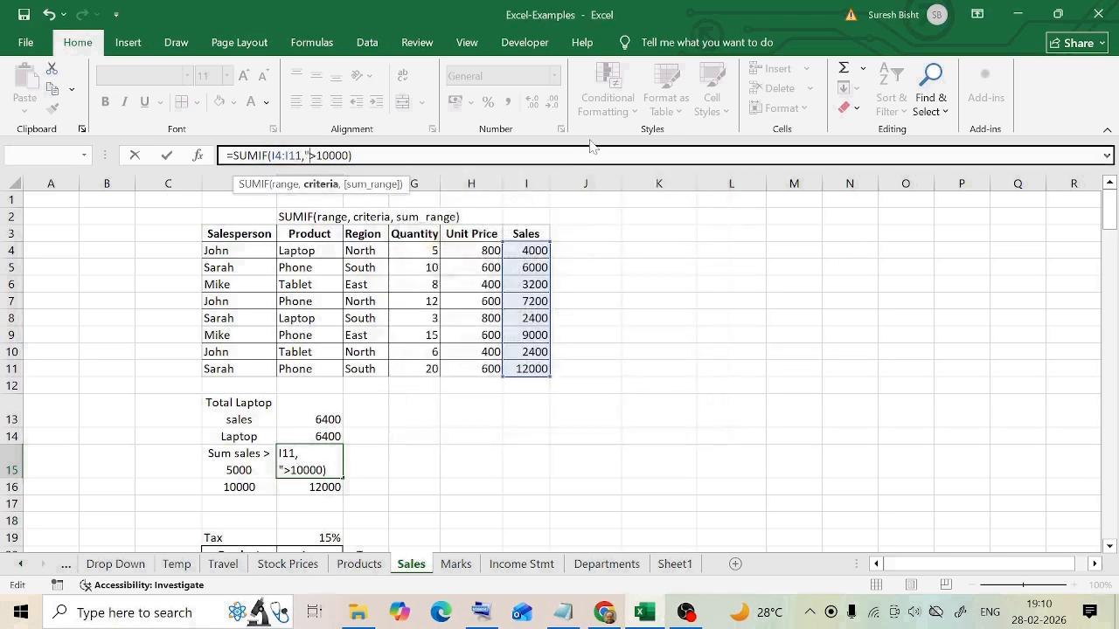
type("\"")
key("Return")
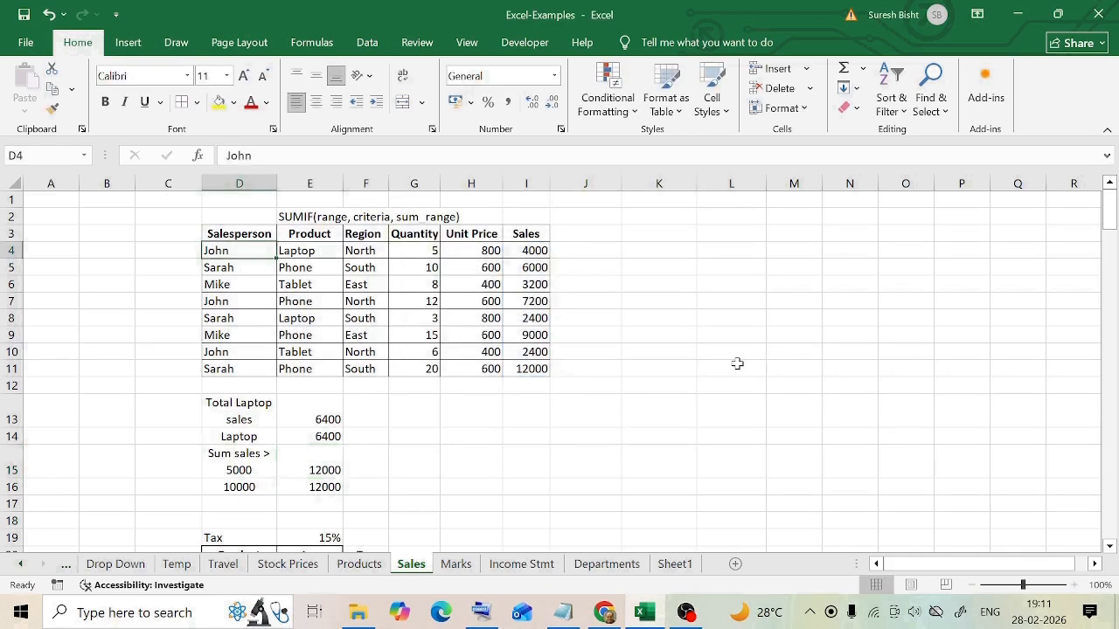